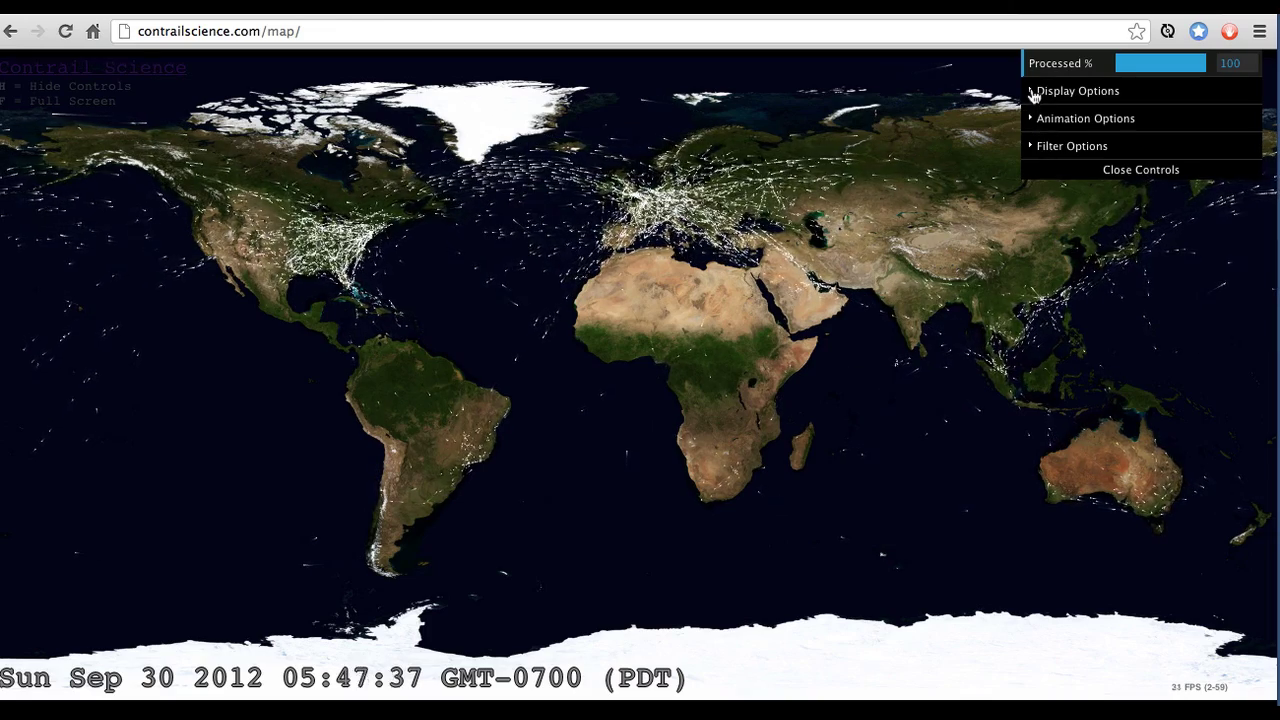
Expand the Display and Filter option groups, toggle the panel with H, and turn Draw Map off and on.
left_click(1034, 93)
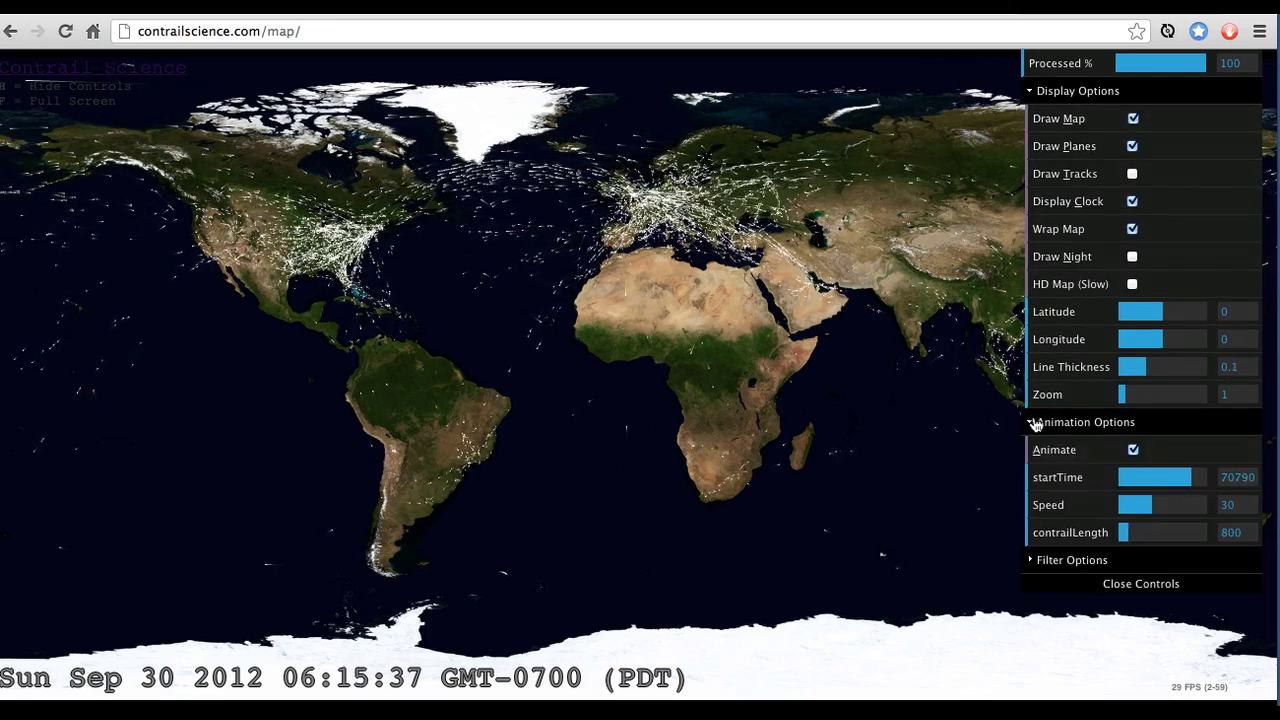
left_click(1034, 563)
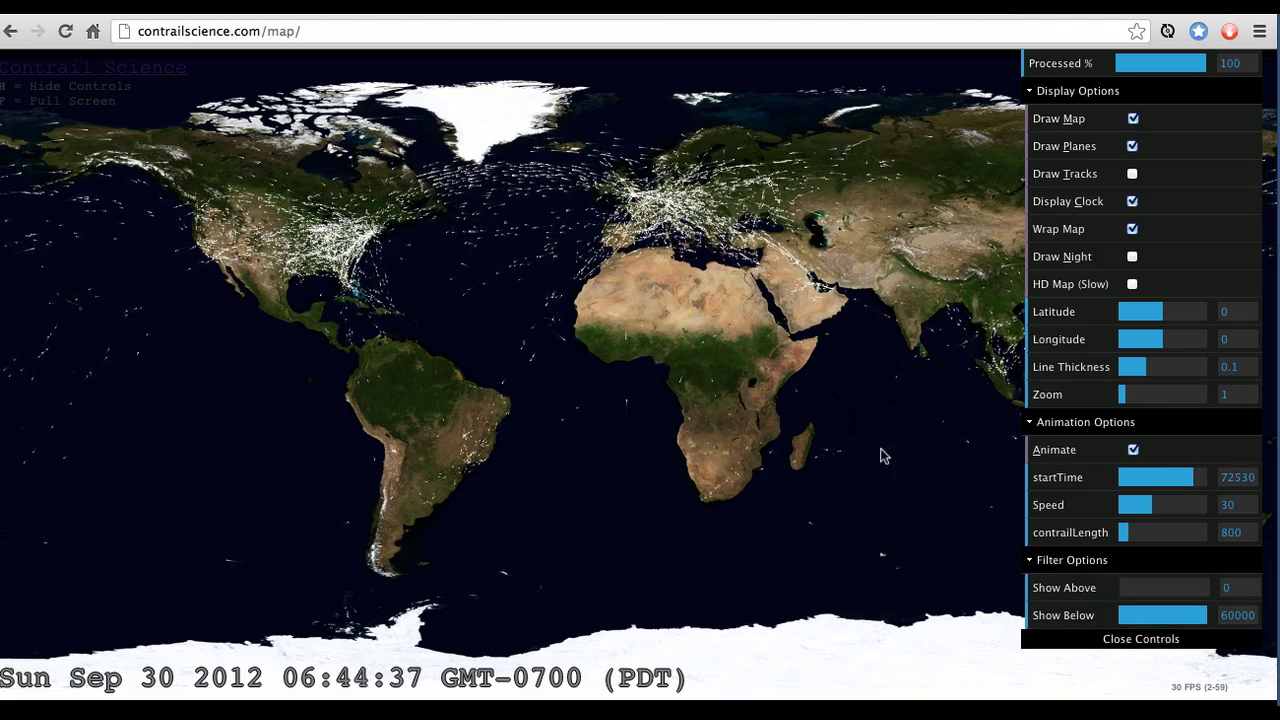
key("h")
key("h")
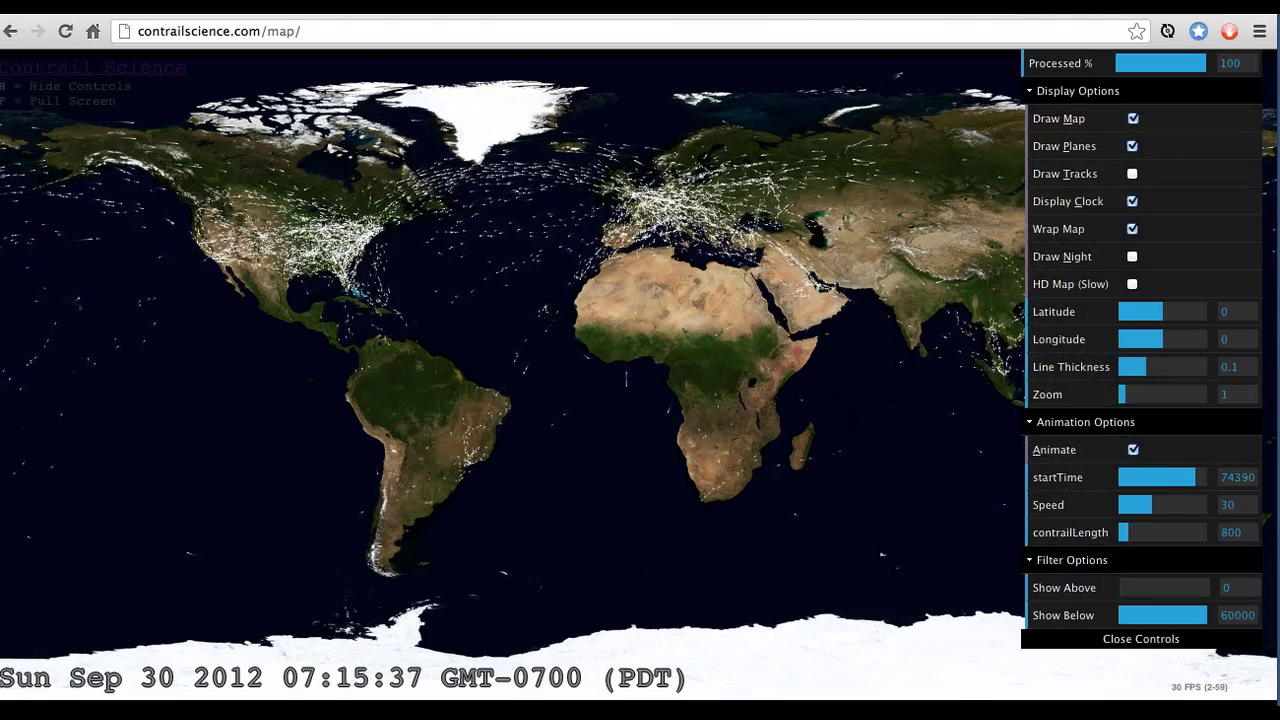
key("h")
key("h")
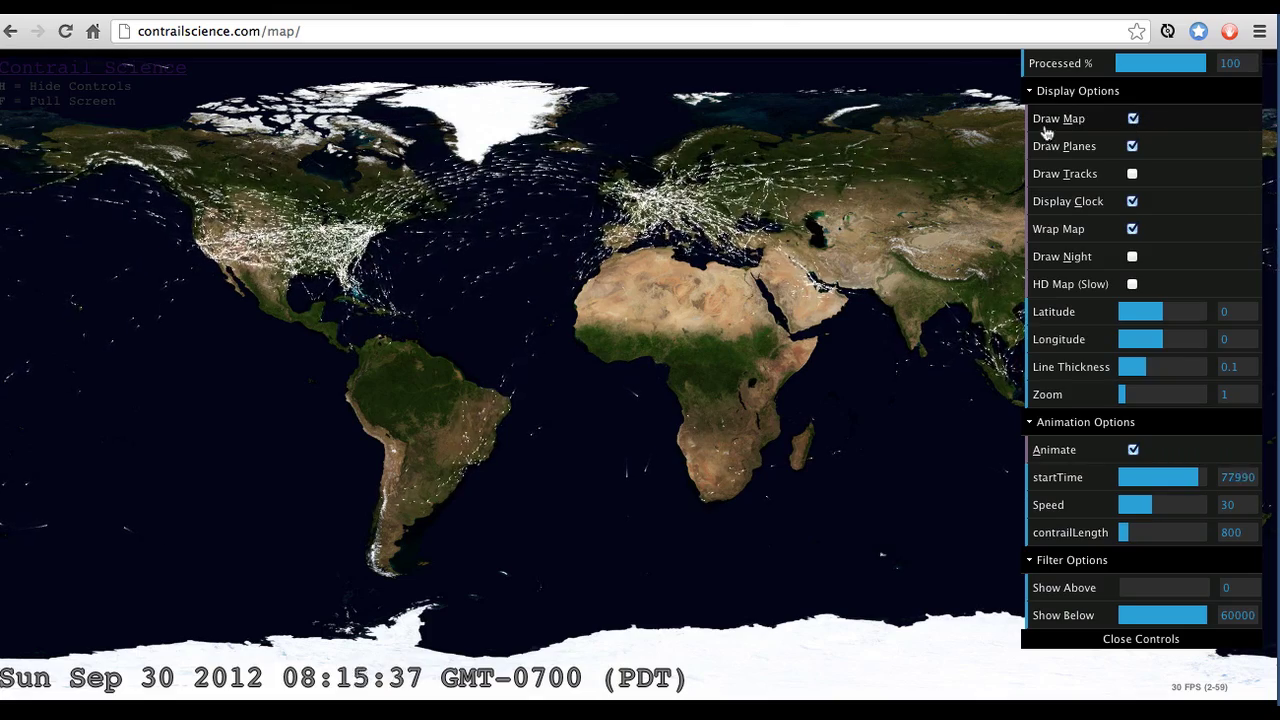
left_click(1134, 119)
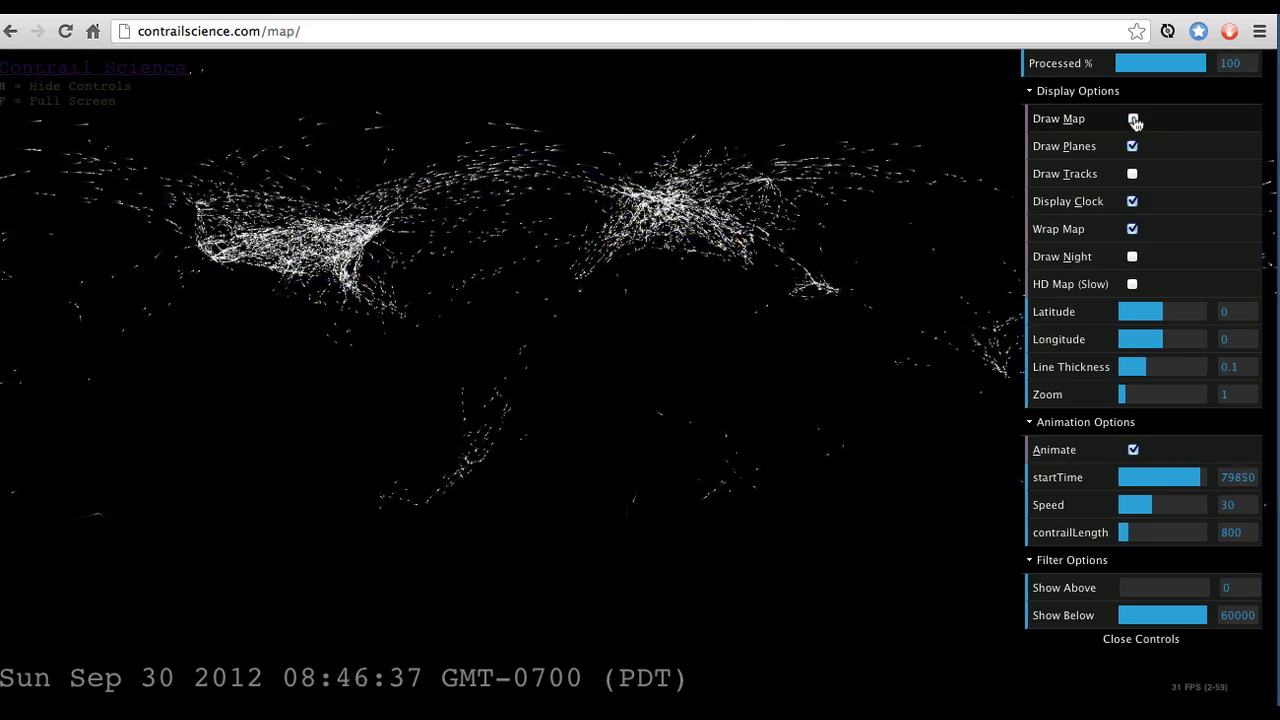
left_click(1134, 119)
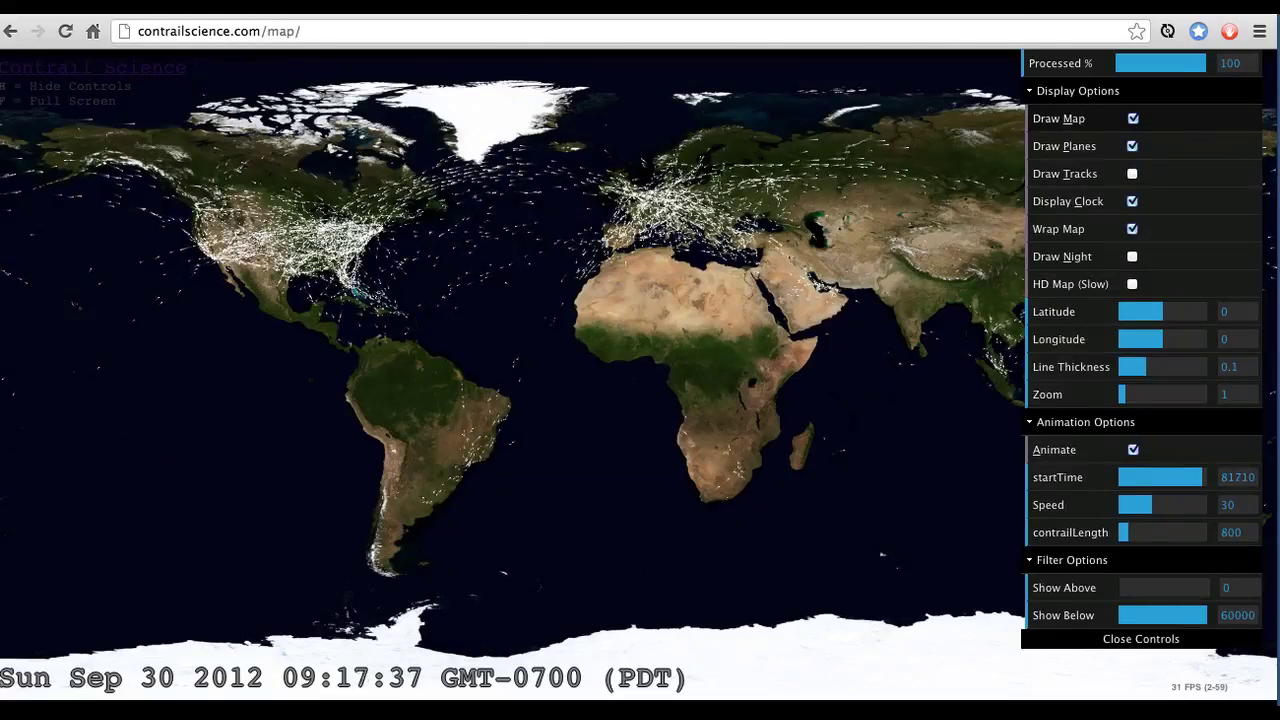
Draw blue flight tracks without plane dots and zoom into a close-up of Europe.
left_click(1133, 174)
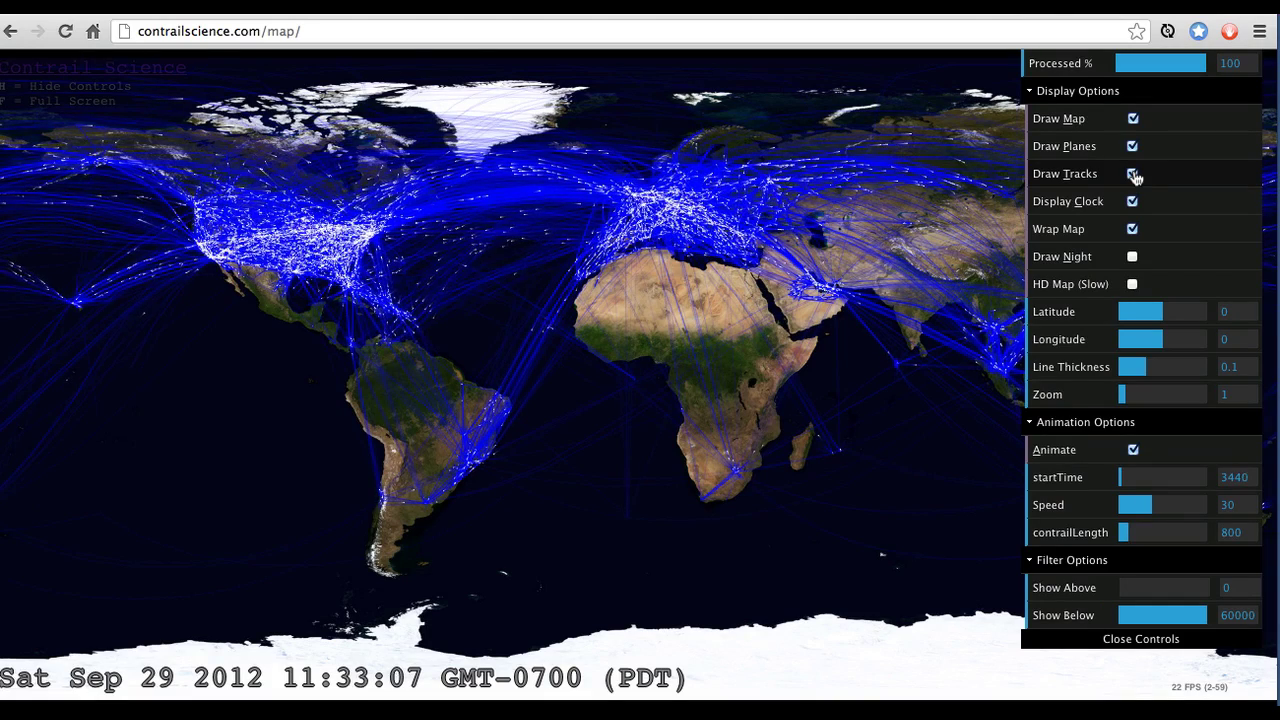
left_click(1133, 146)
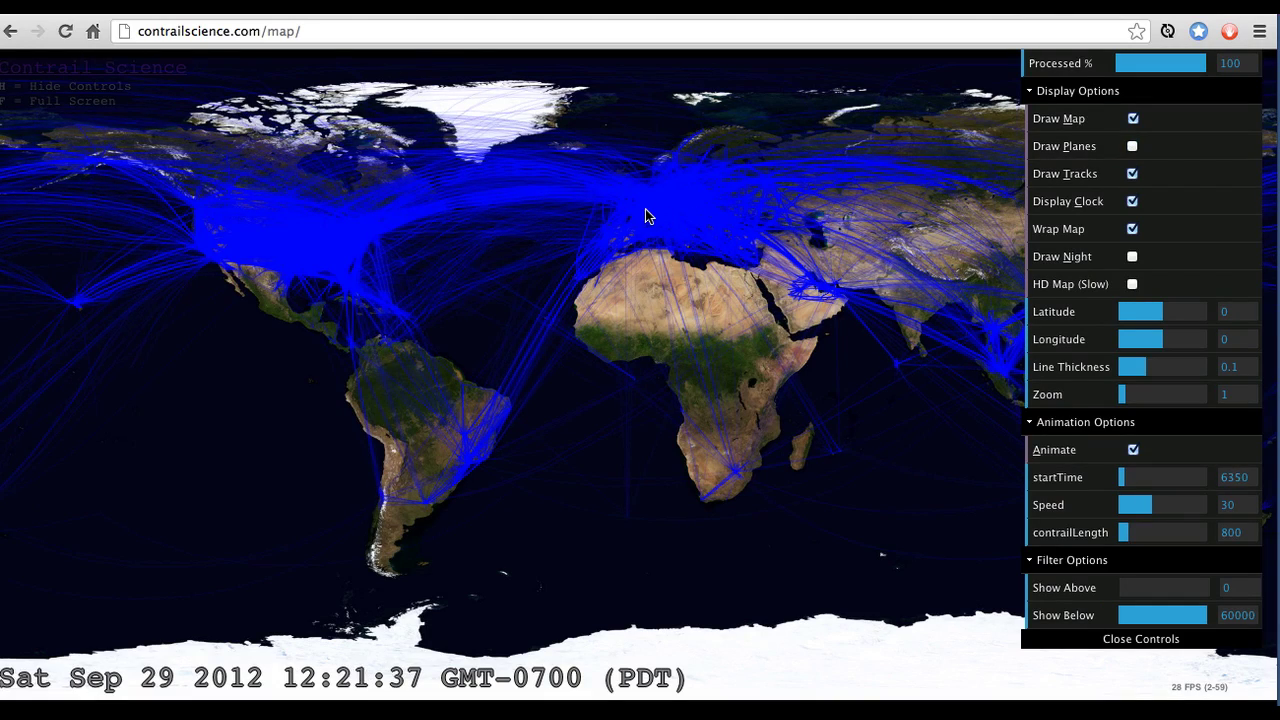
scroll(655, 212, "up", 5)
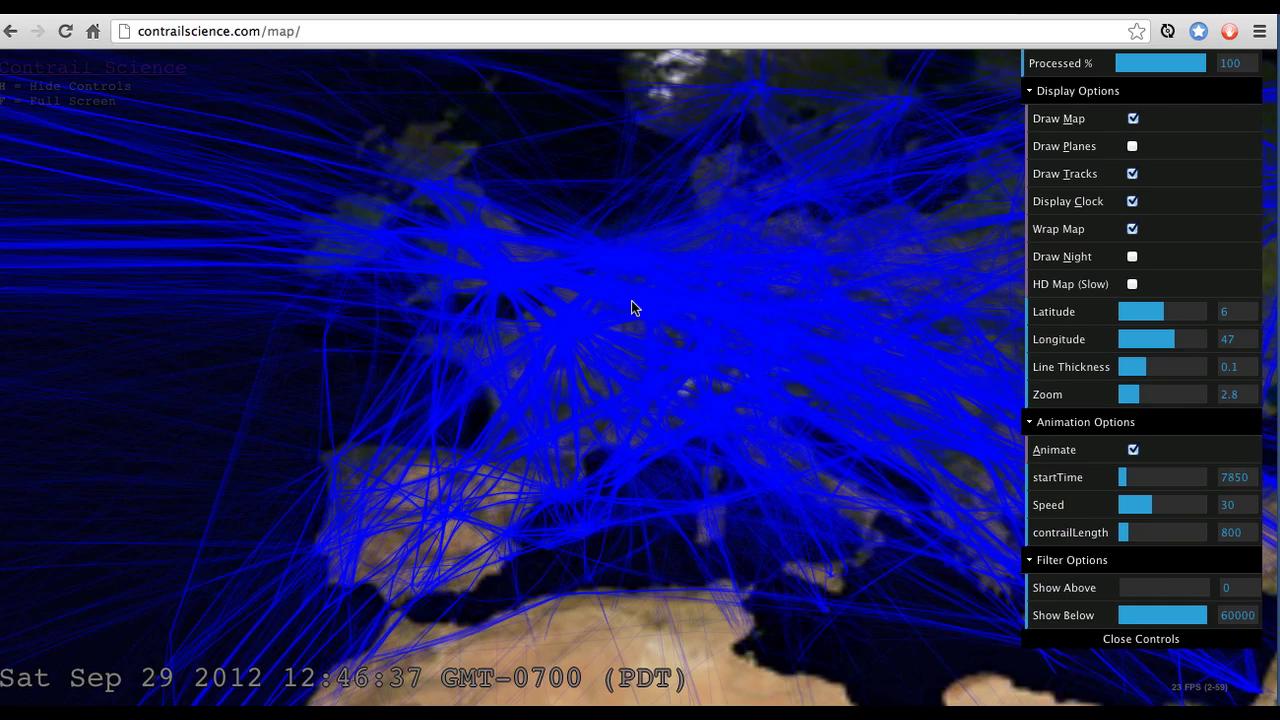
scroll(580, 337, "up", 5)
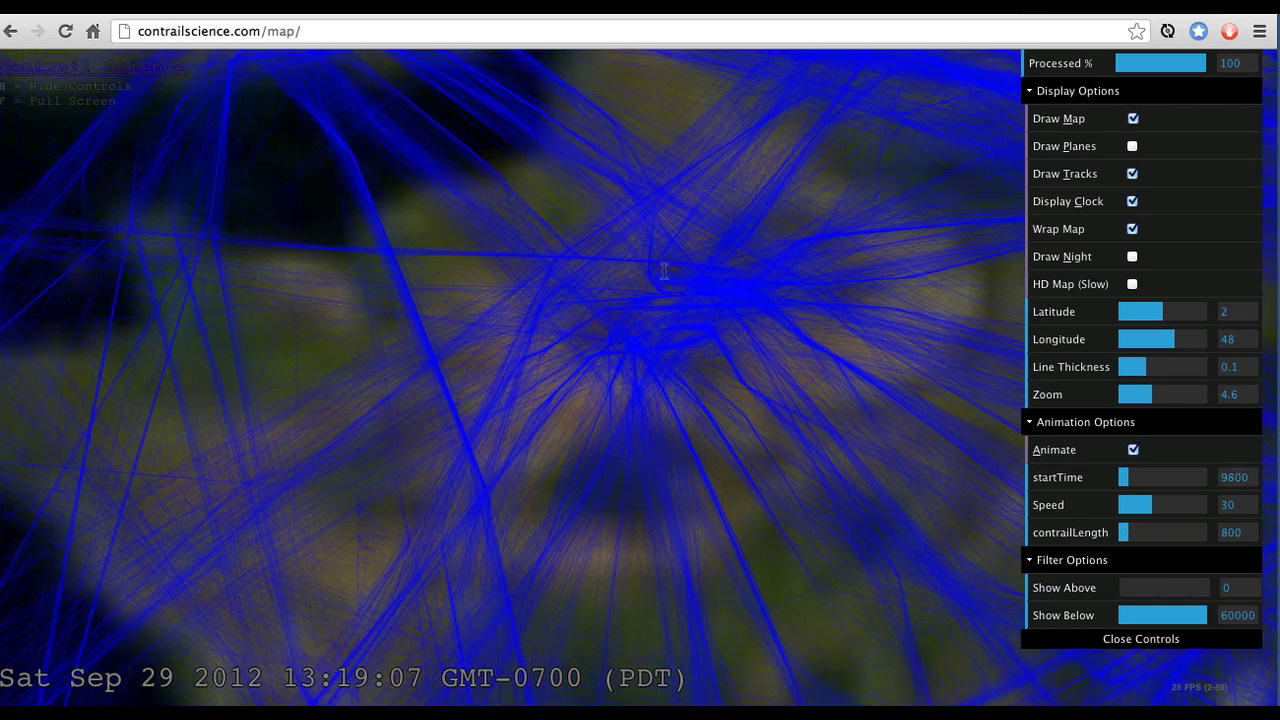
left_click_drag(663, 270, 702, 317)
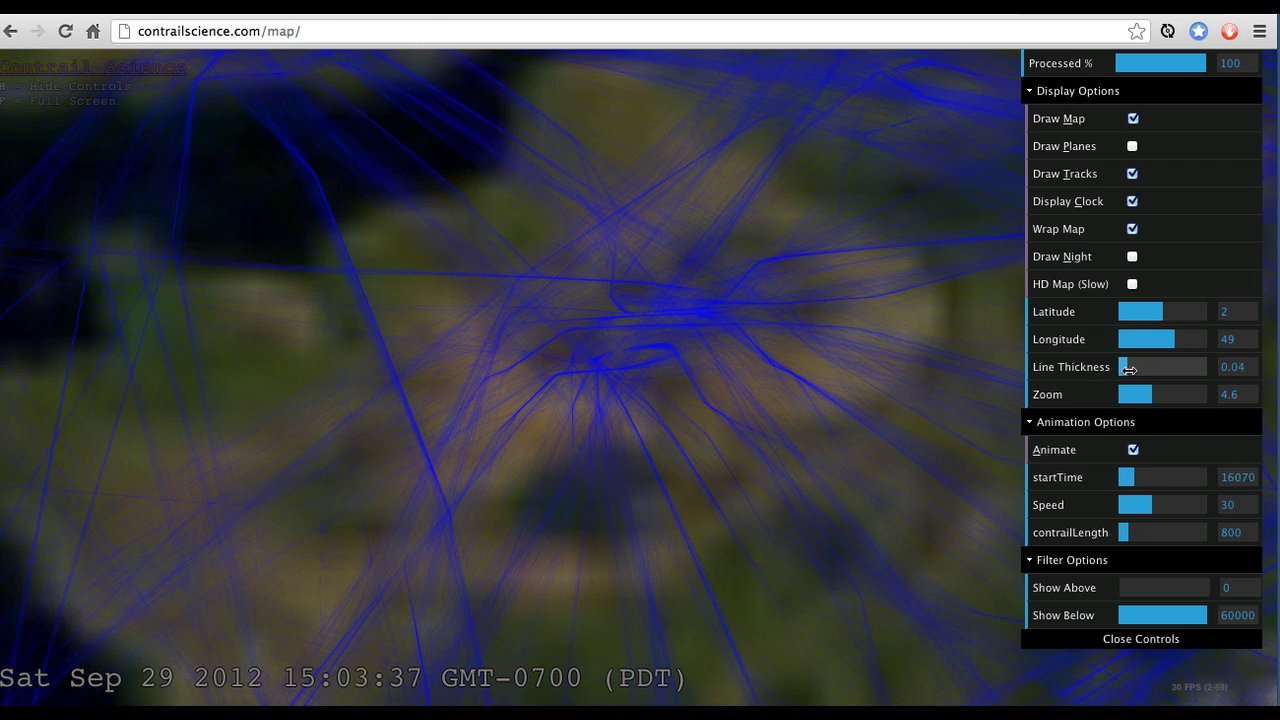
Hide the world map, move the view from Europe to the United States, then restore the map.
left_click(1133, 118)
scroll(736, 294, "down", 5)
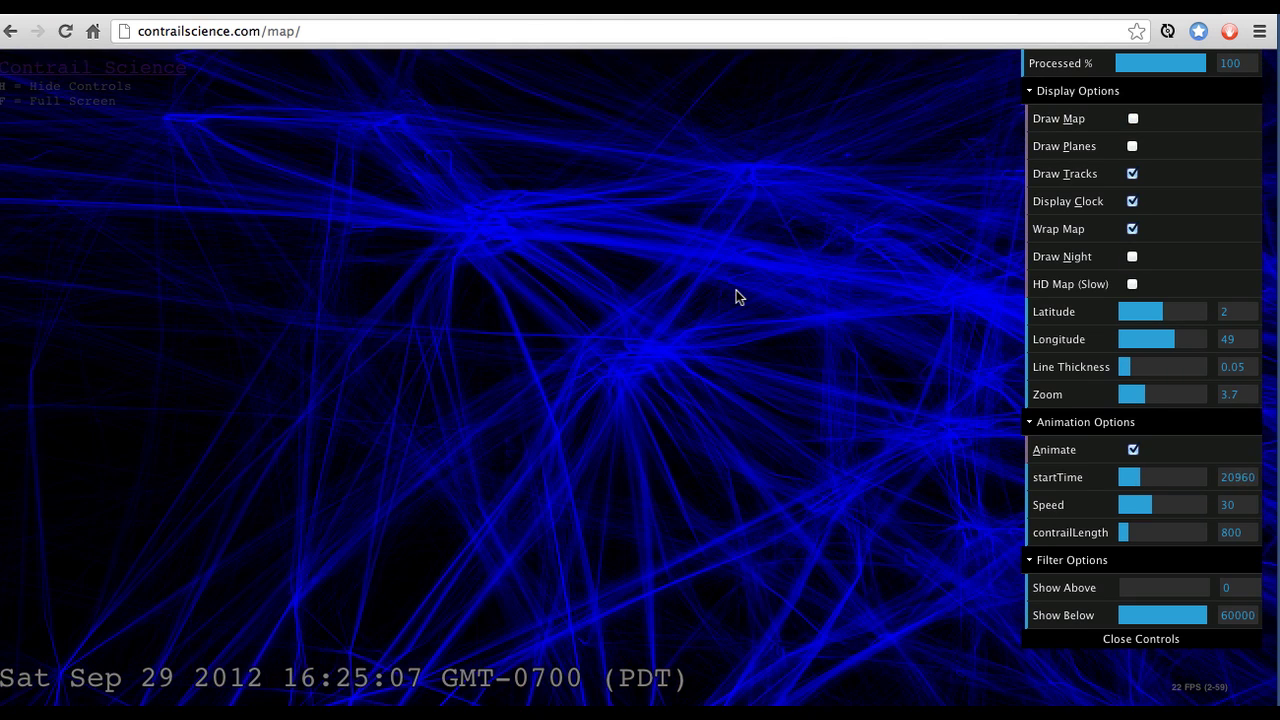
scroll(736, 294, "down", 5)
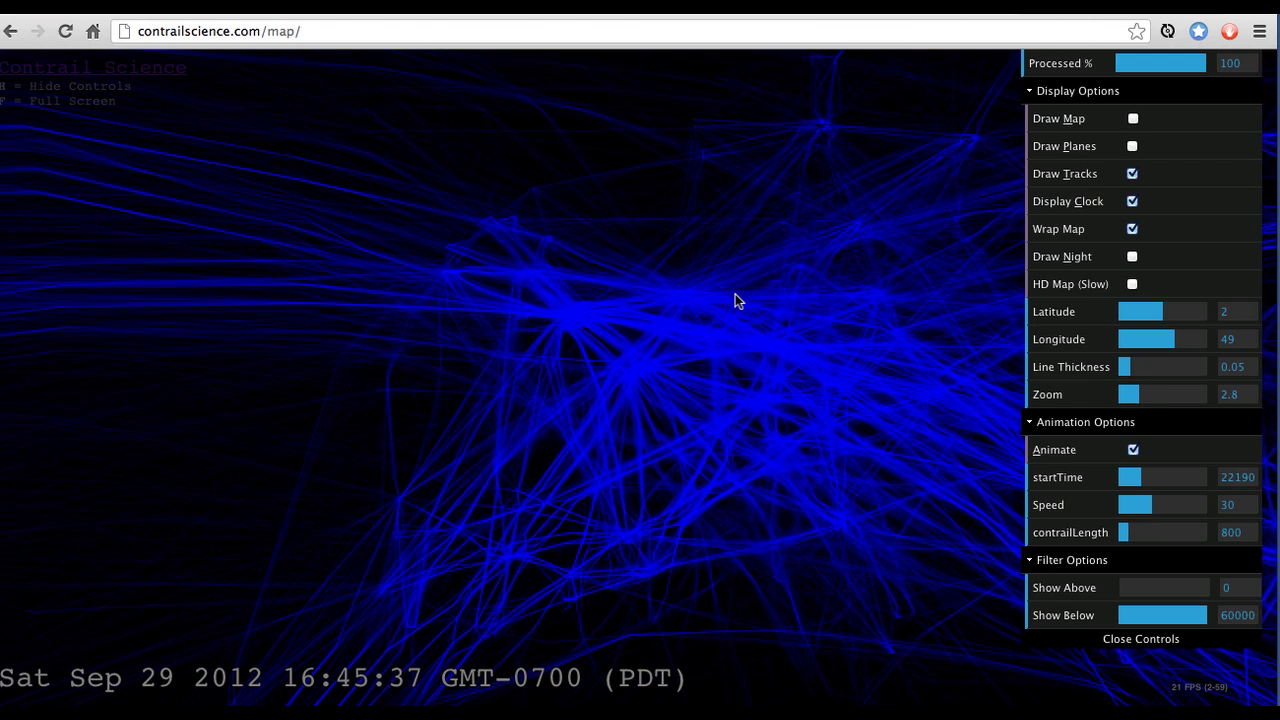
left_click_drag(689, 331, 903, 254)
scroll(753, 382, "down", 5)
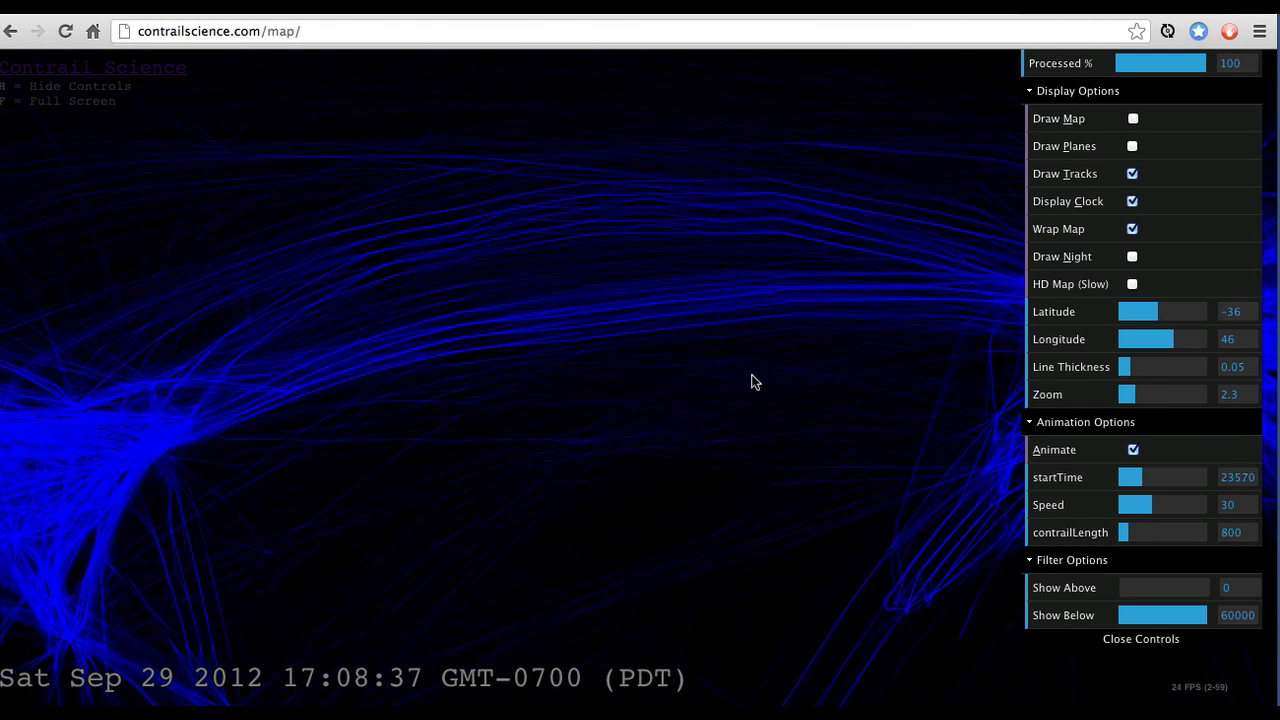
scroll(700, 375, "down", 5)
scroll(511, 399, "up", 5)
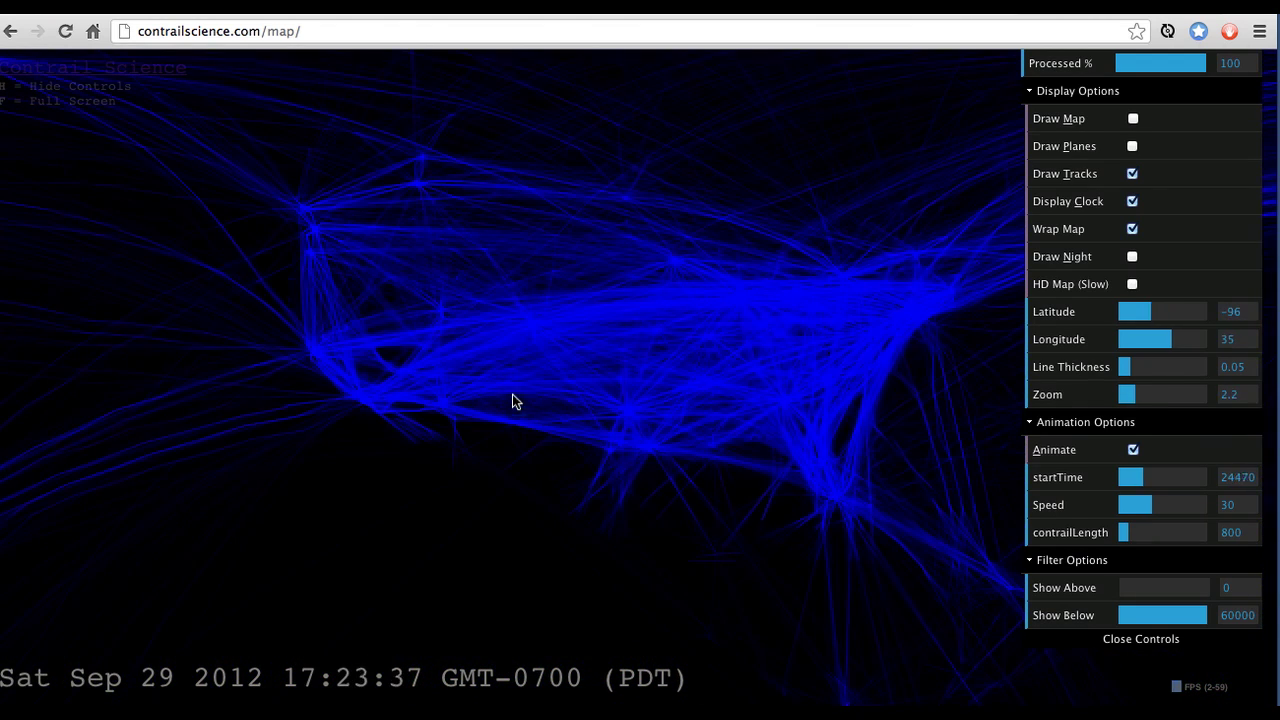
scroll(590, 360, "up", 3)
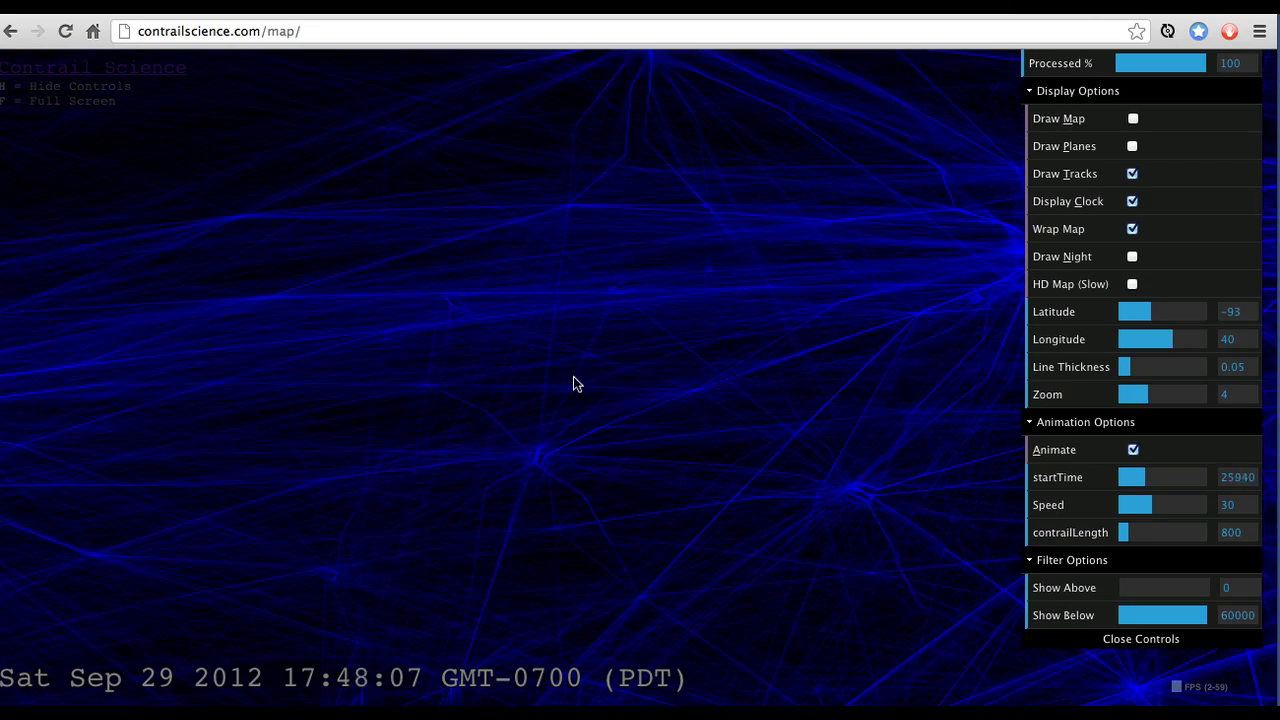
scroll(706, 354, "down", 2)
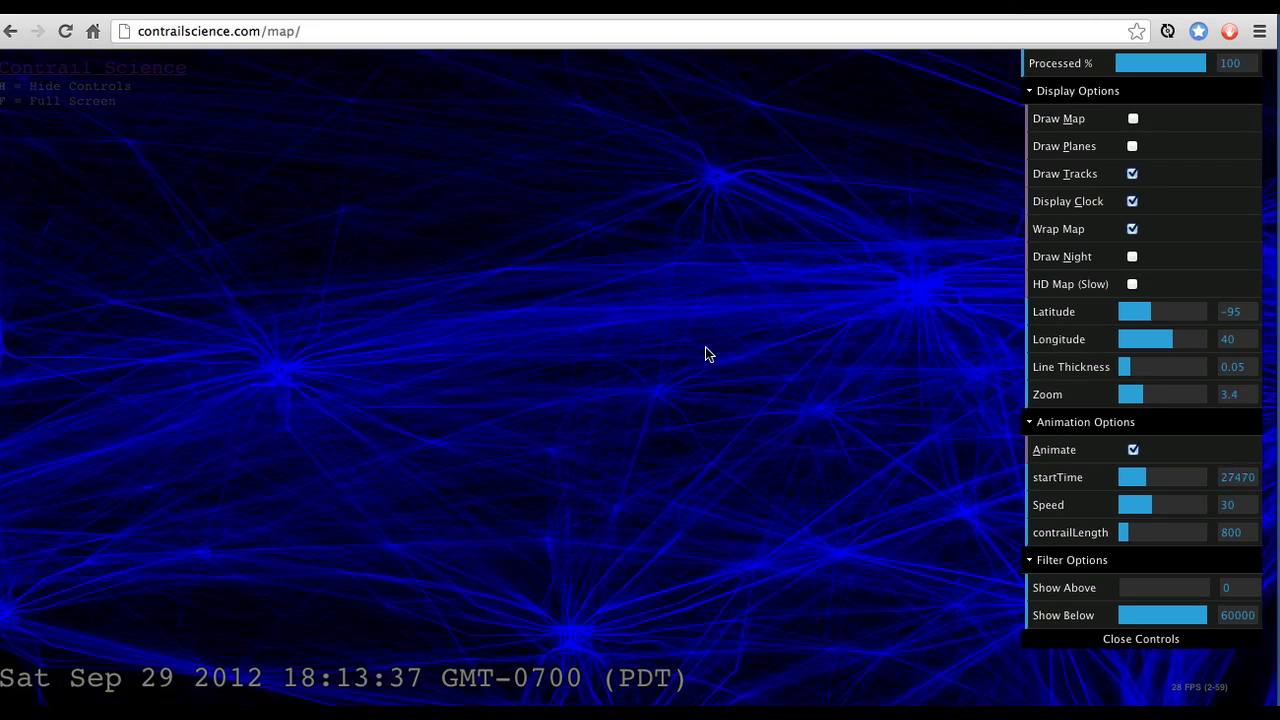
left_click_drag(711, 369, 456, 327)
left_click_drag(250, 350, 523, 364)
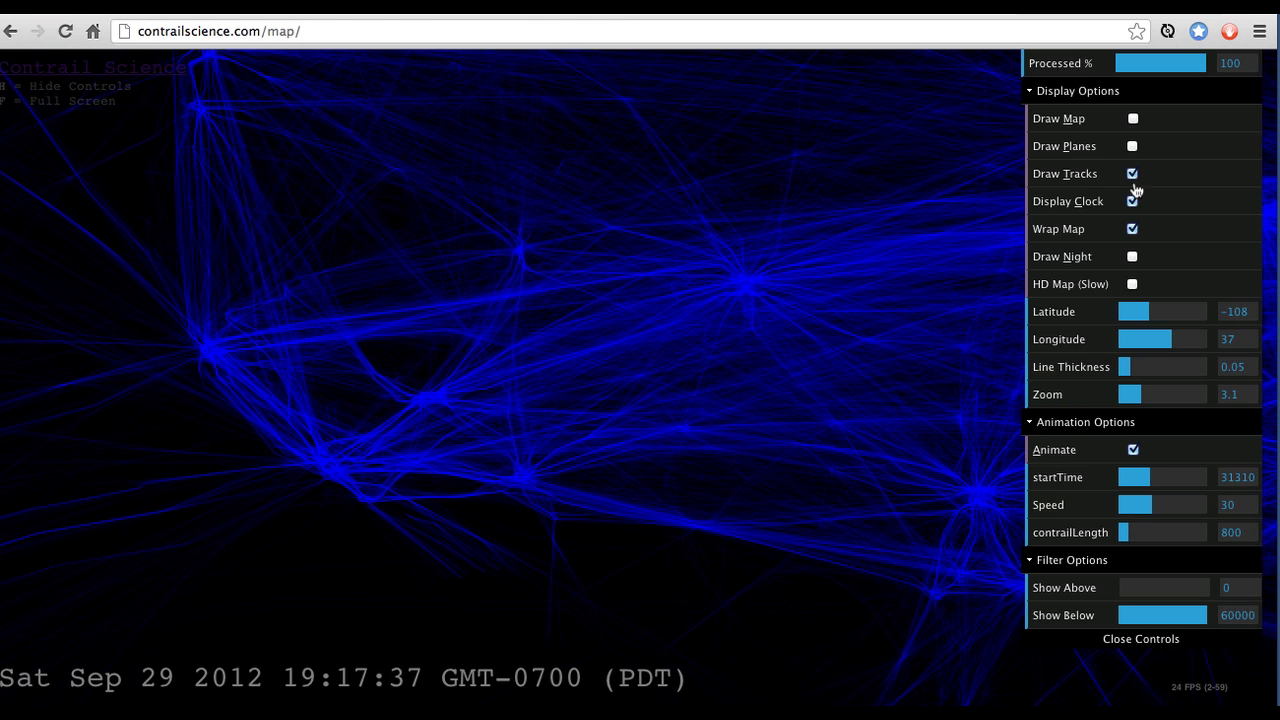
left_click(1133, 118)
Zoom in and pan the map over the western United States.
scroll(828, 276, "down", 10)
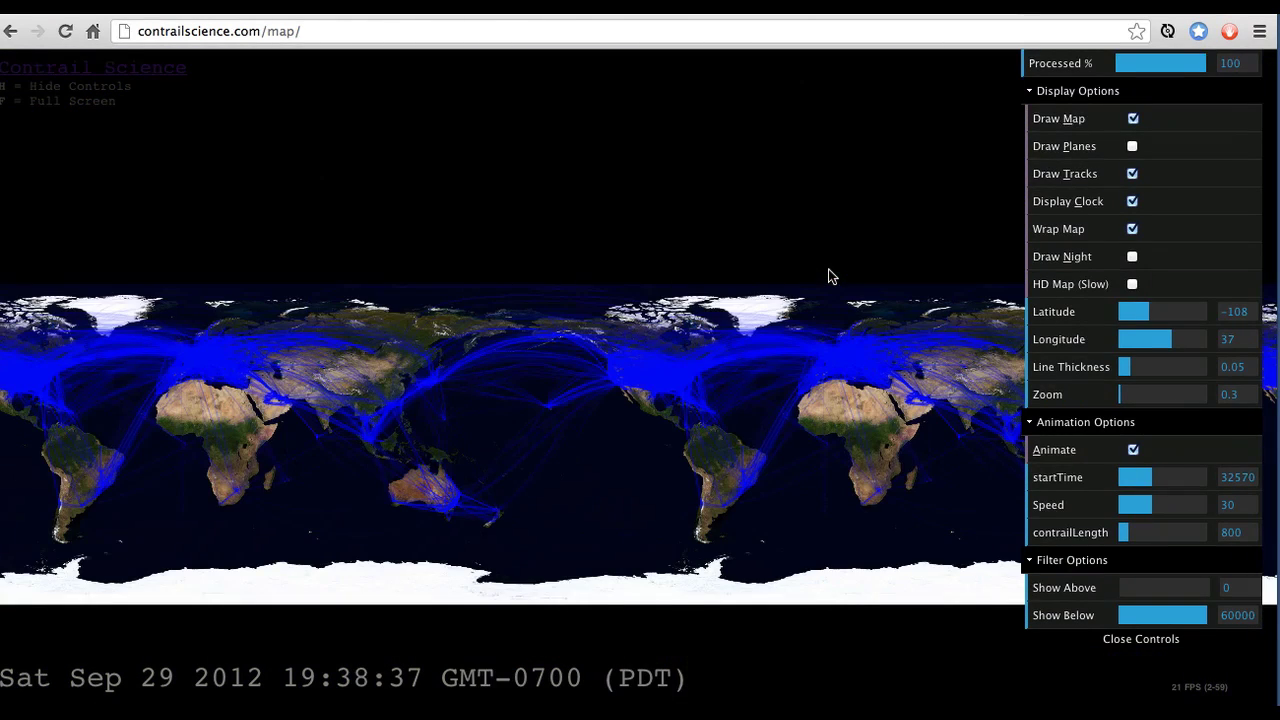
scroll(831, 280, "up", 5)
scroll(700, 340, "up", 3)
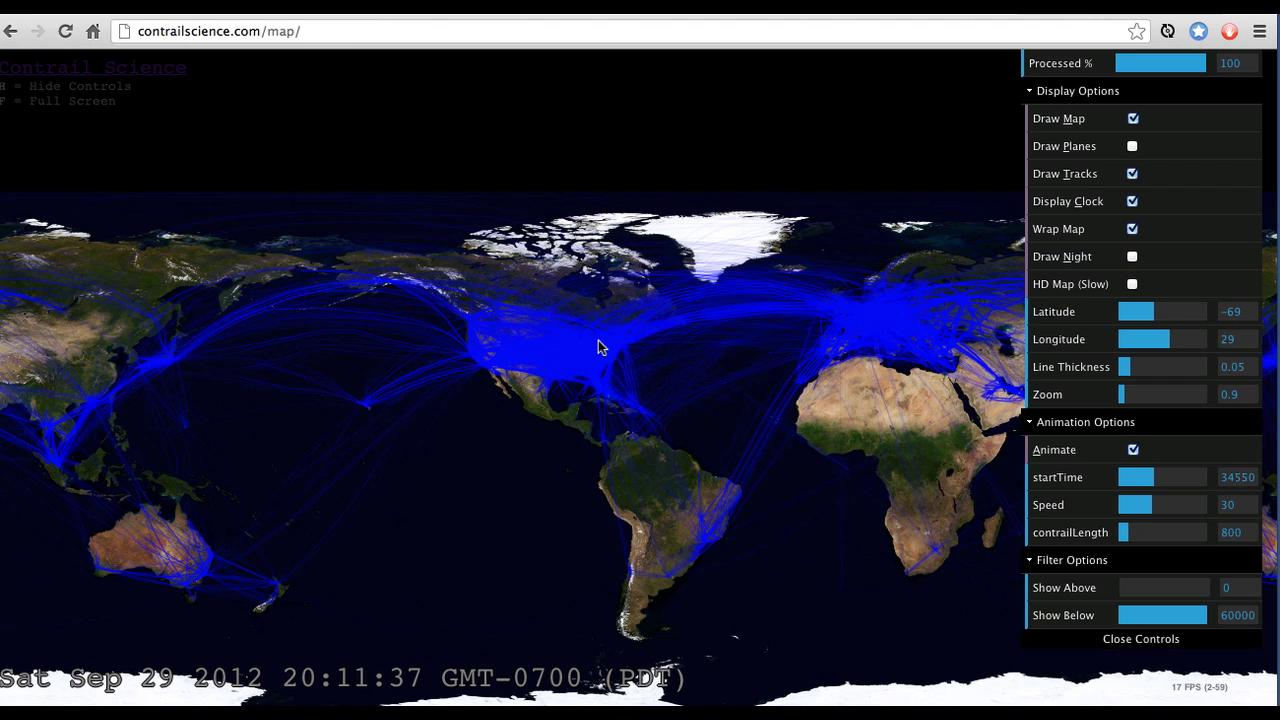
scroll(598, 340, "up", 1)
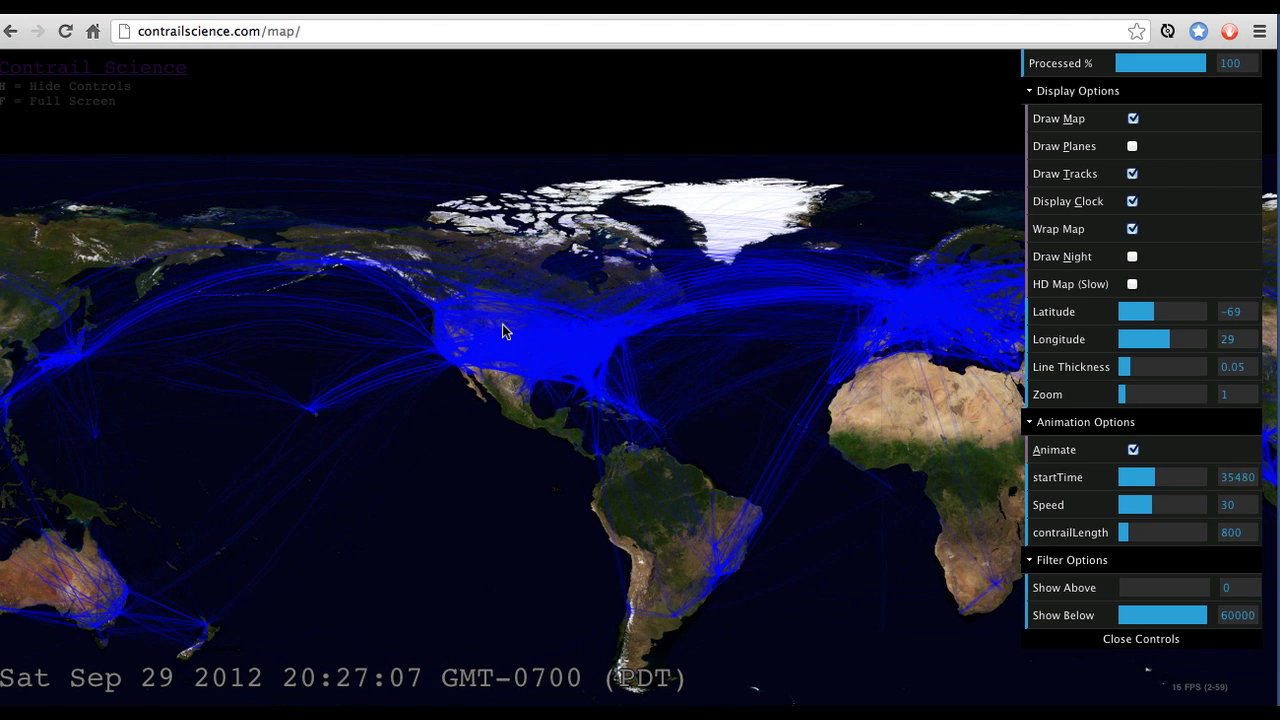
scroll(502, 324, "up", 7)
mouse_move(1137, 394)
left_mouse_down()
mouse_move(1124, 393)
mouse_move(1140, 394)
left_mouse_up()
left_click_drag(797, 350, 756, 331)
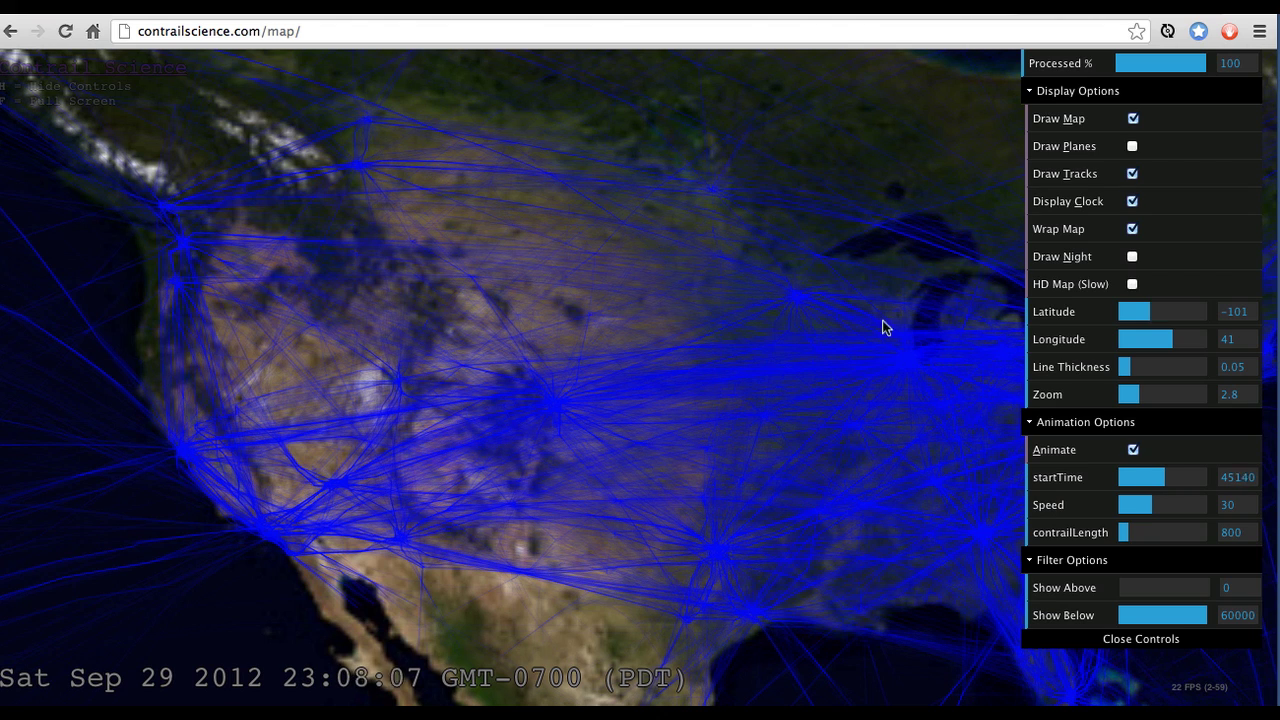
Hide and reshow the date clock, then pan east toward the Atlantic and zoom out to 1.7.
left_click(1131, 228)
left_click(1133, 202)
left_click(1133, 202)
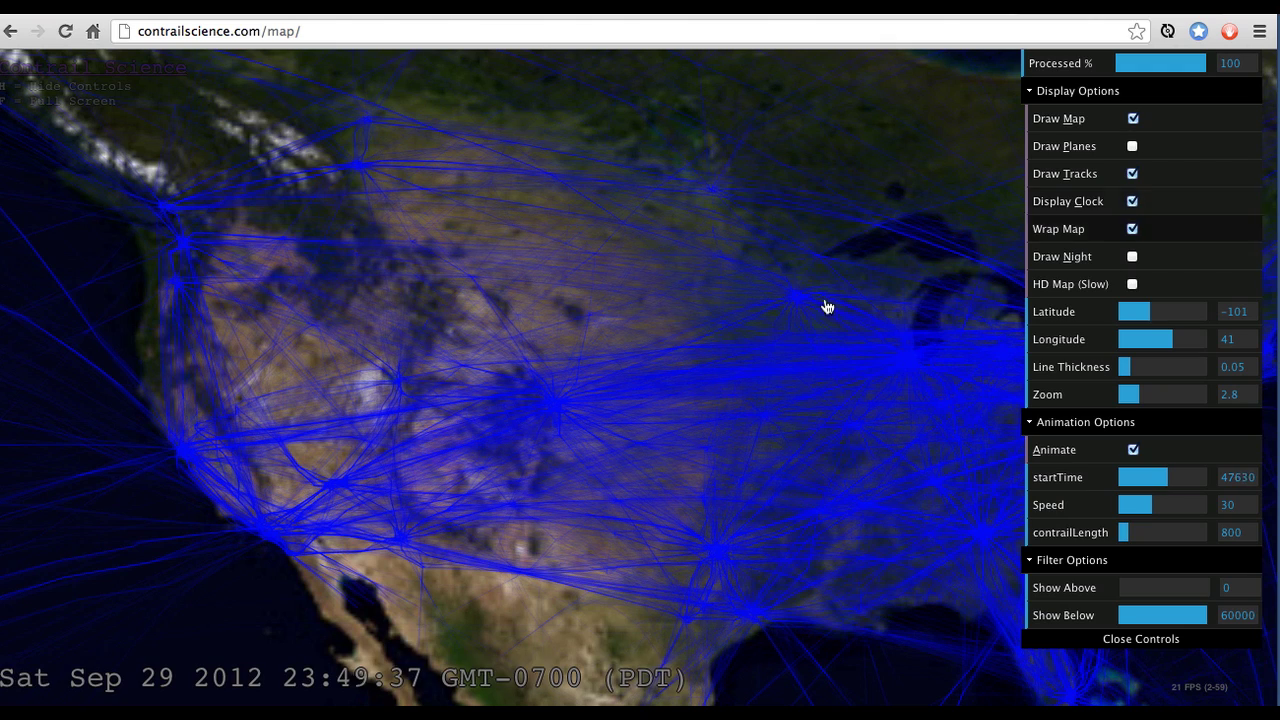
left_click_drag(826, 323, 722, 273)
scroll(734, 288, "down", 3)
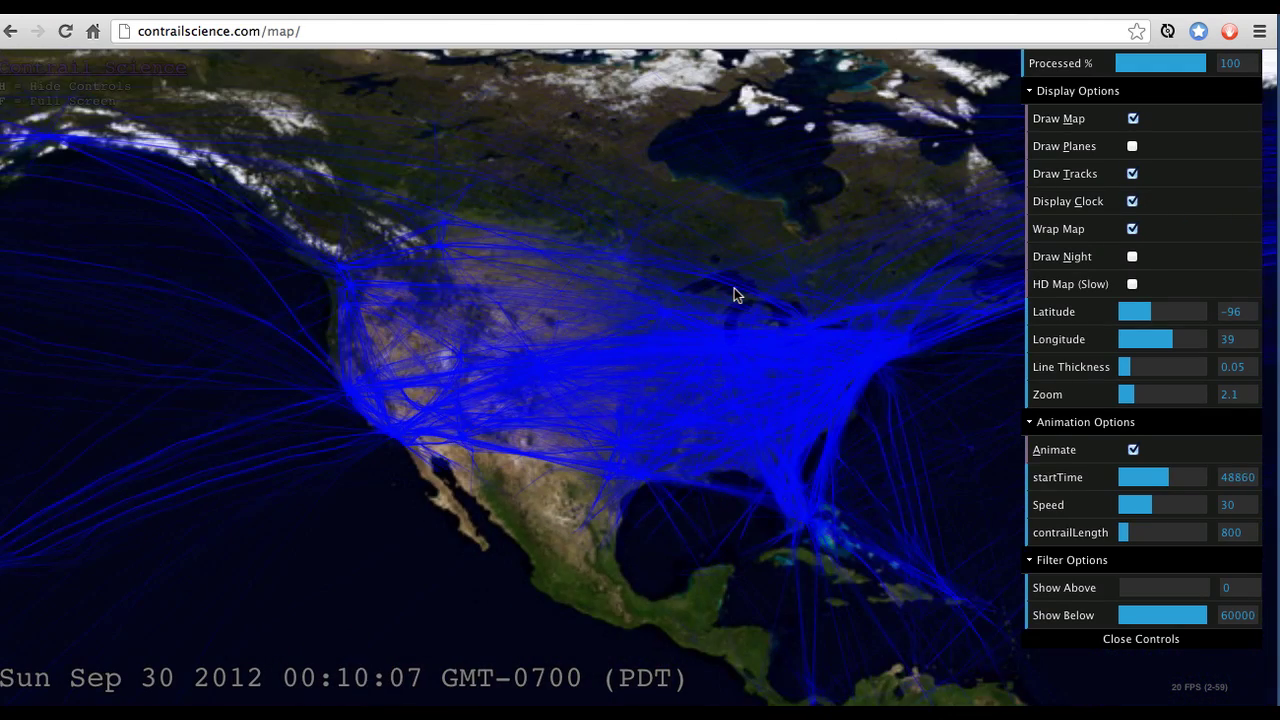
left_click_drag(834, 317, 757, 313)
scroll(757, 313, "down", 2)
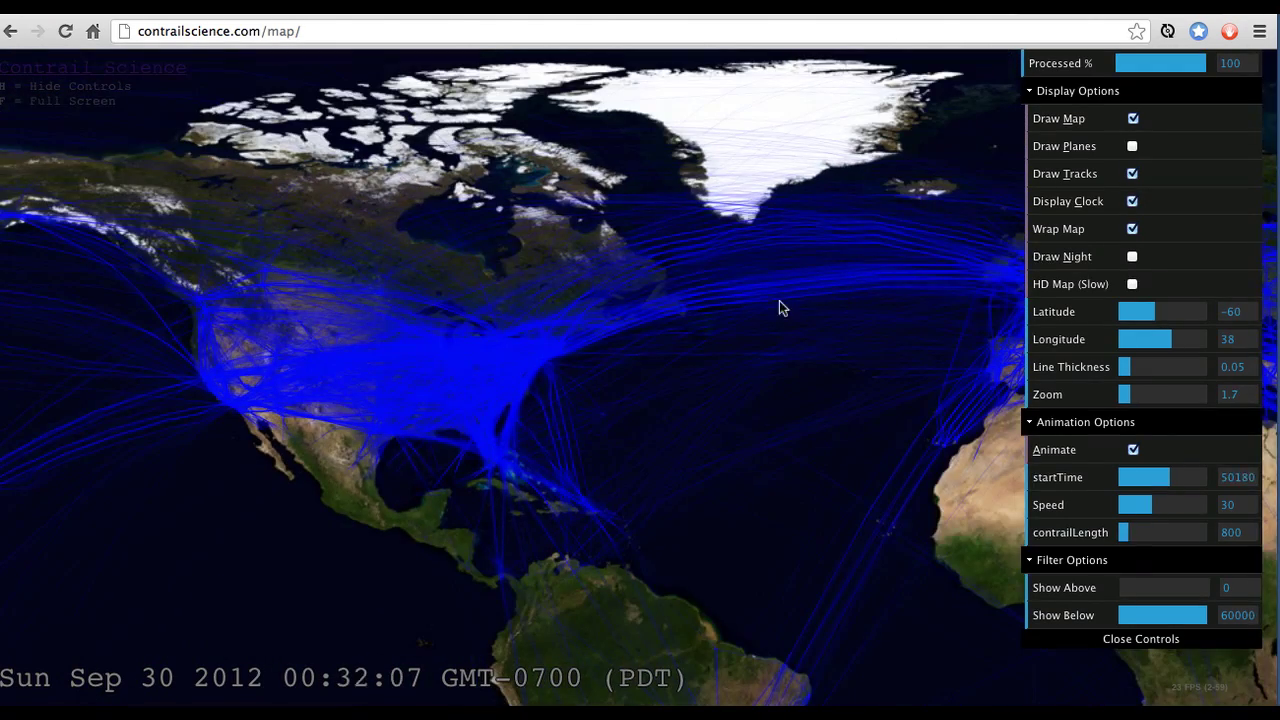
Turn on night shading, show plane markers and start the animation.
left_click(1133, 257)
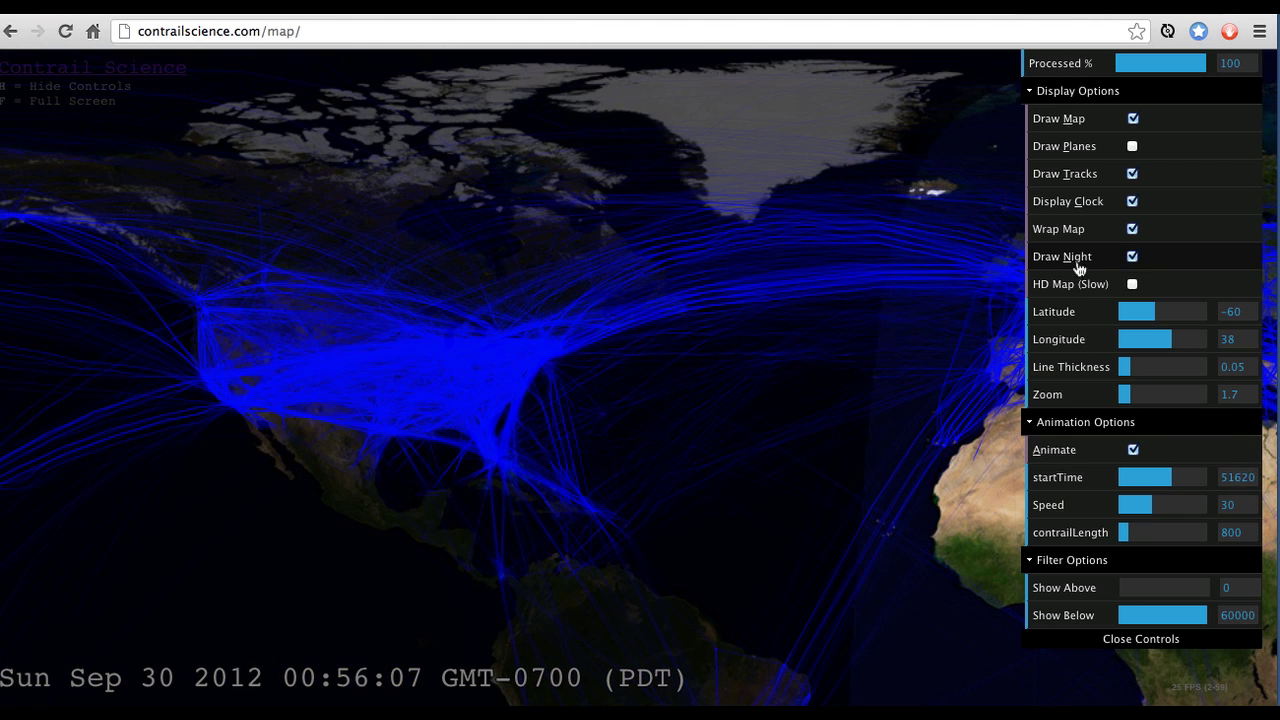
scroll(667, 351, "down", 3)
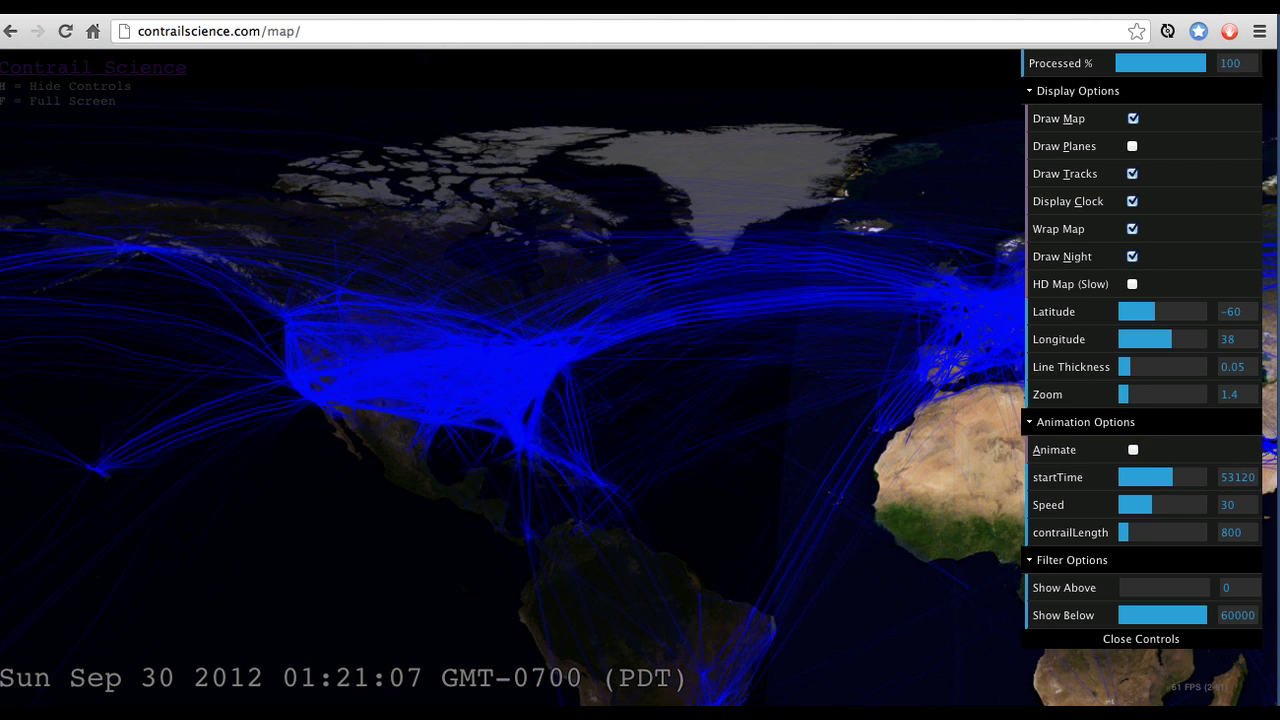
key("p")
key("a")
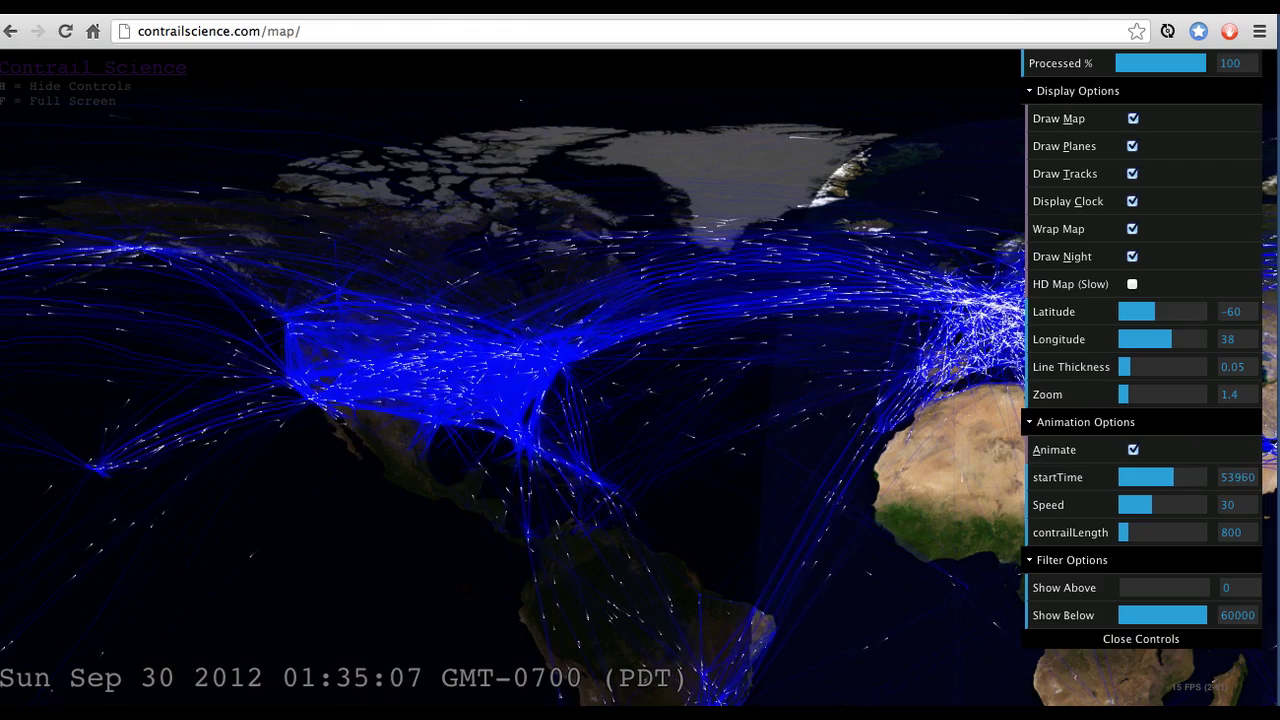
With the controls hidden, zoom out to 1.1 centred on Europe and Africa, then restore the controls.
key("h")
scroll(878, 368, "down", 2)
scroll(878, 368, "down", 5)
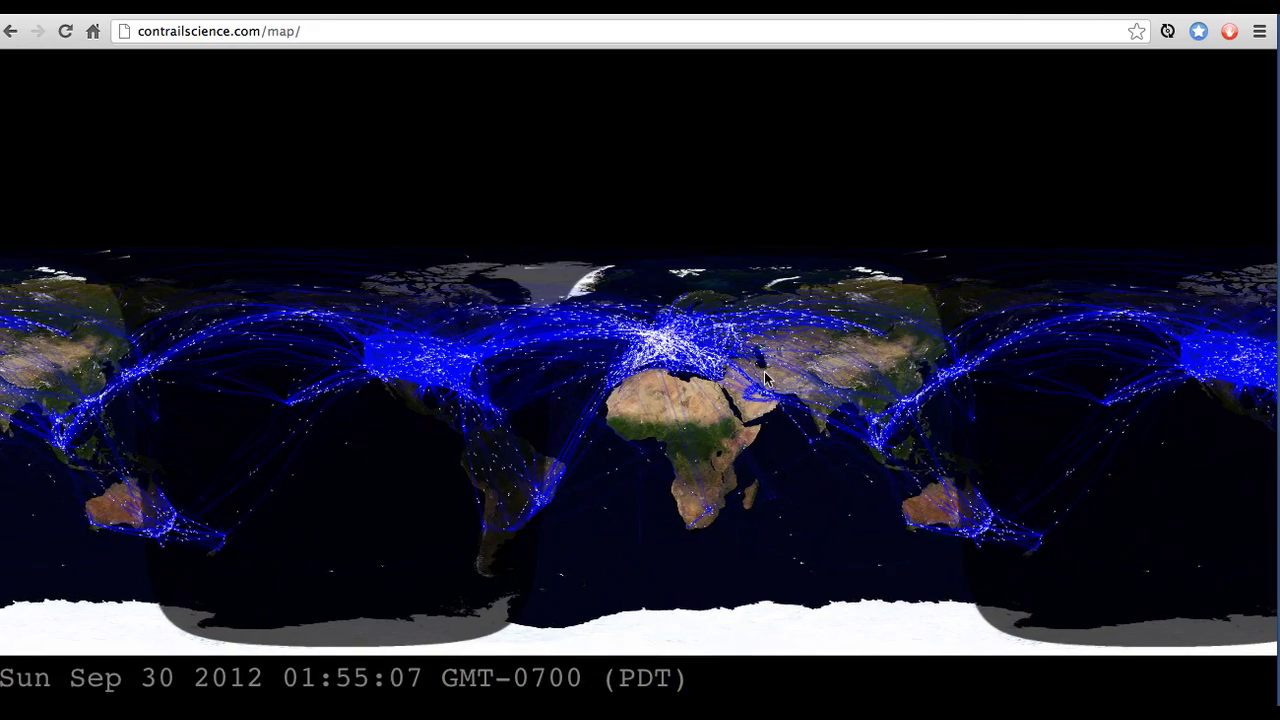
scroll(760, 368, "up", 4)
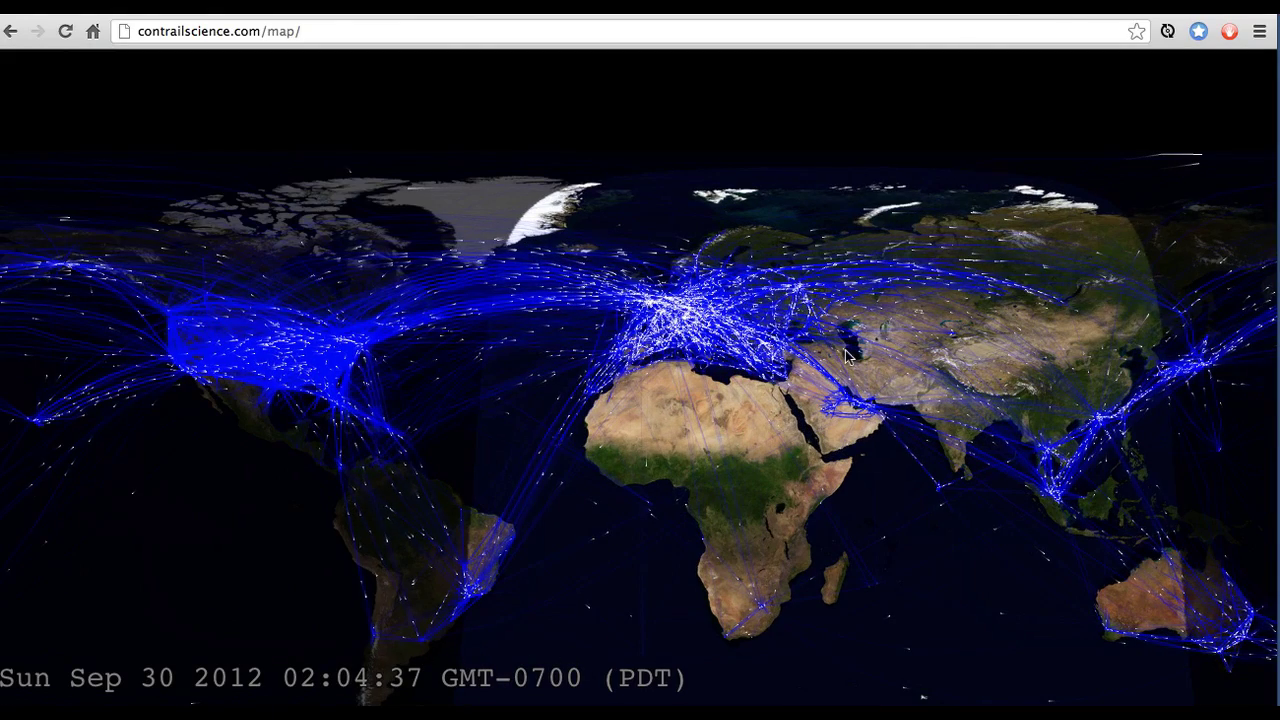
key("h")
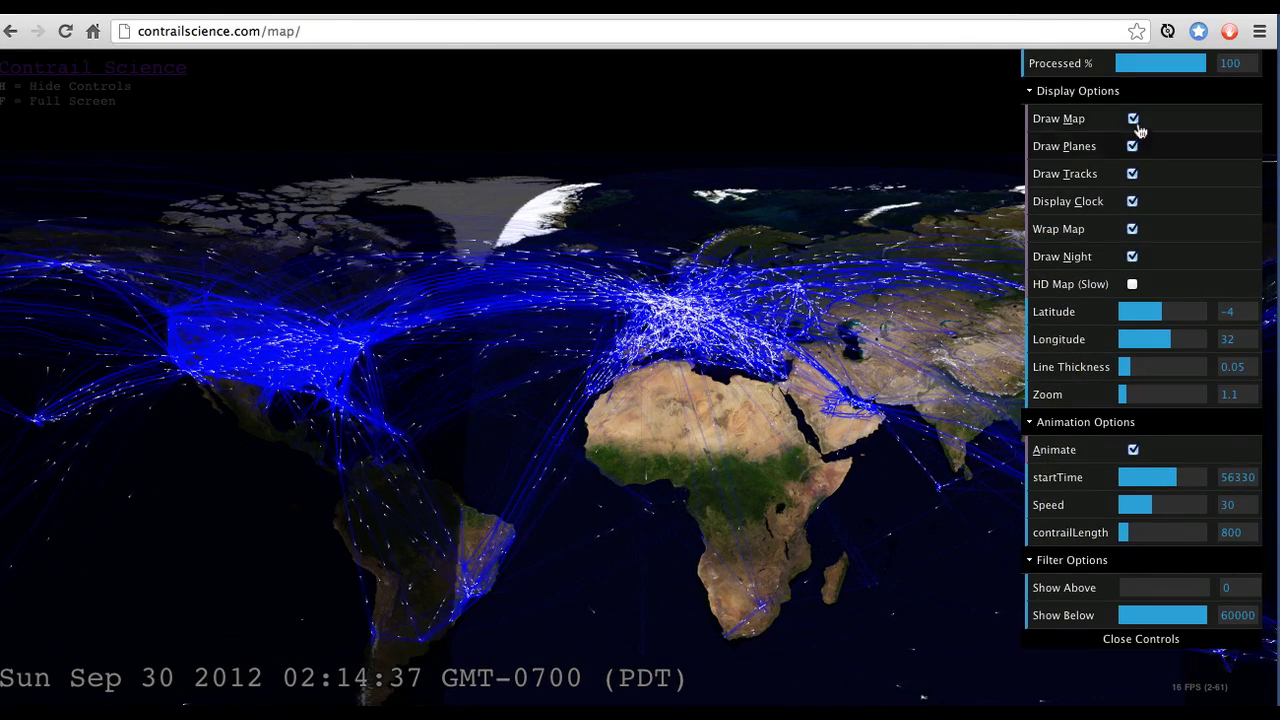
Hide the flight tracks, lower animation Speed from 164 to 65, and toggle the controls with H.
left_click(1132, 174)
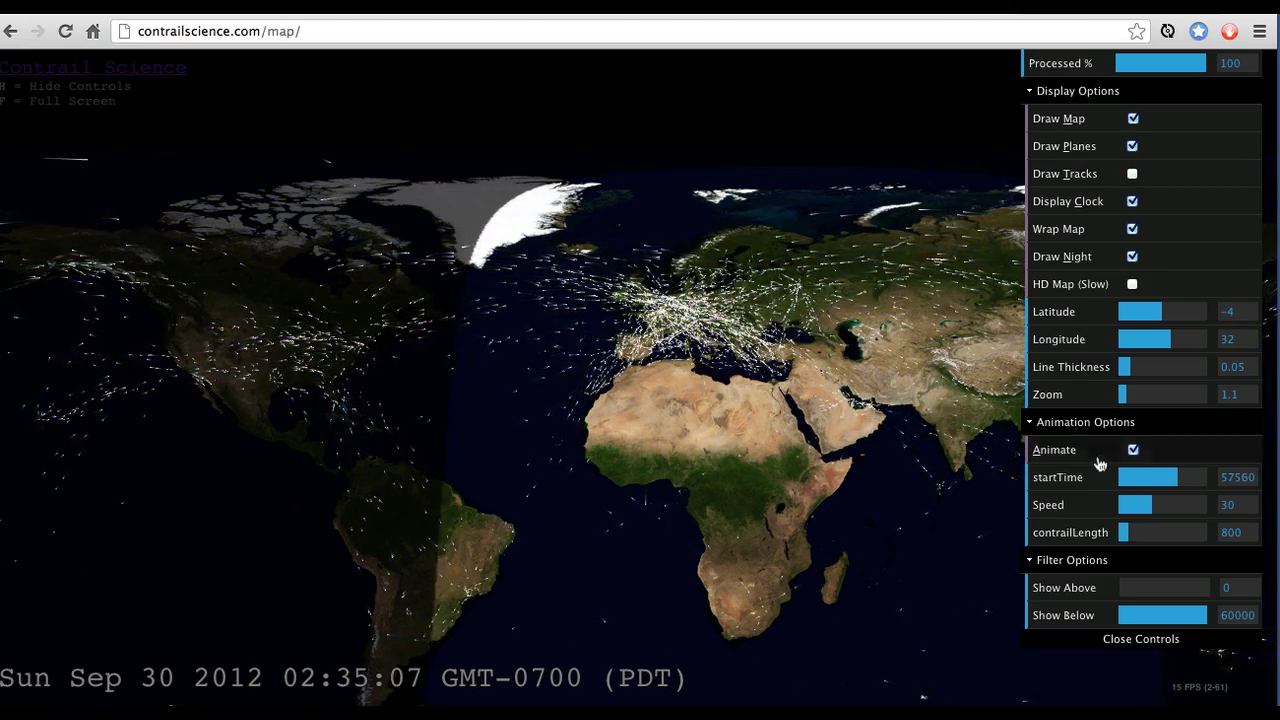
left_click_drag(1134, 506, 1171, 504)
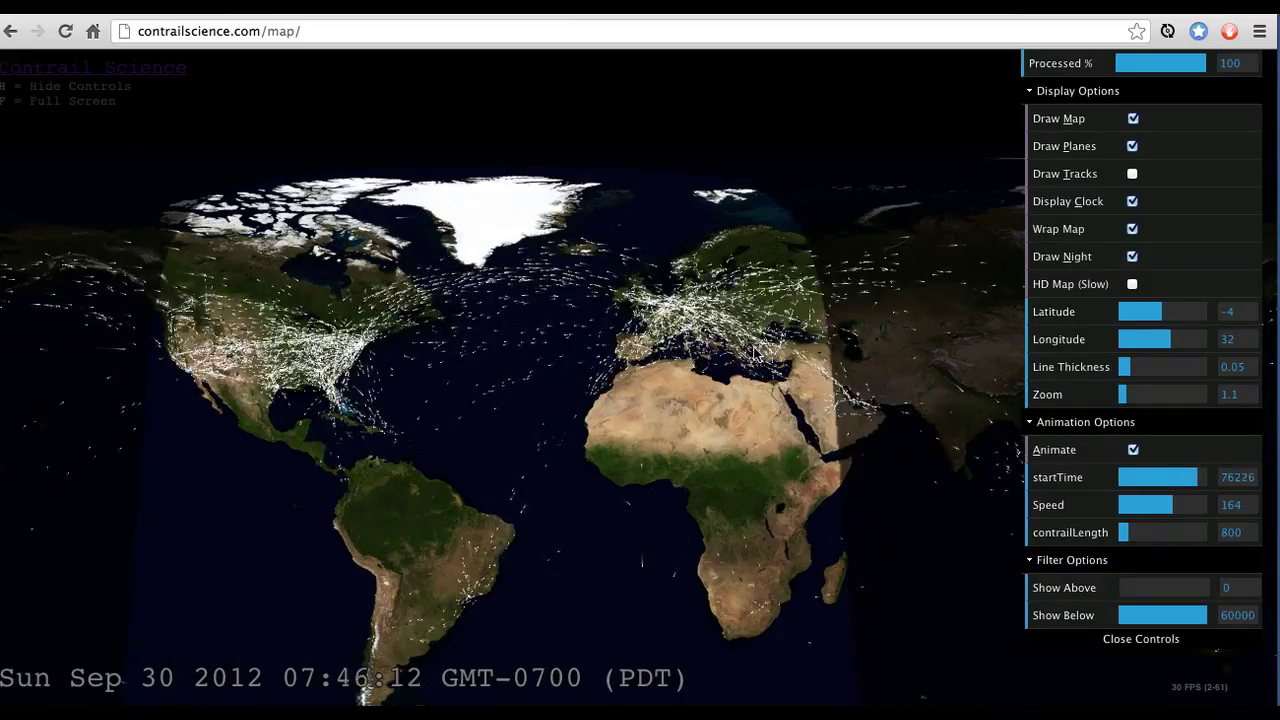
key("h")
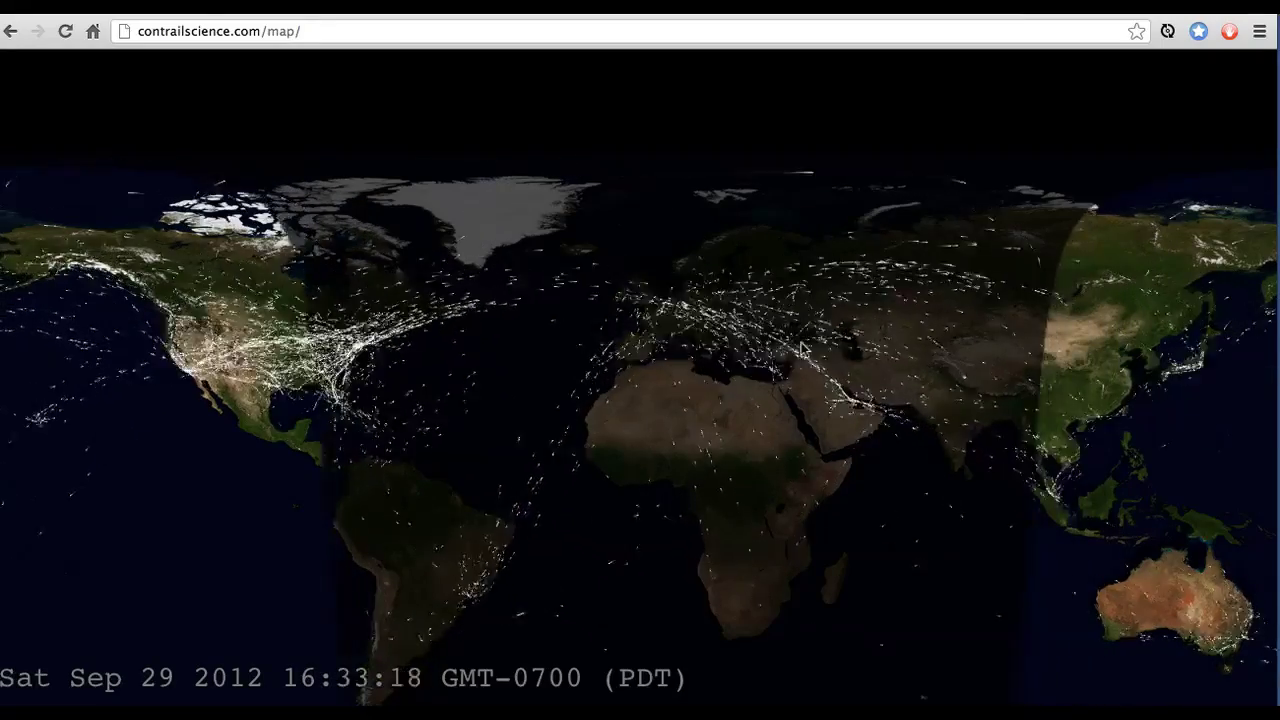
key("h")
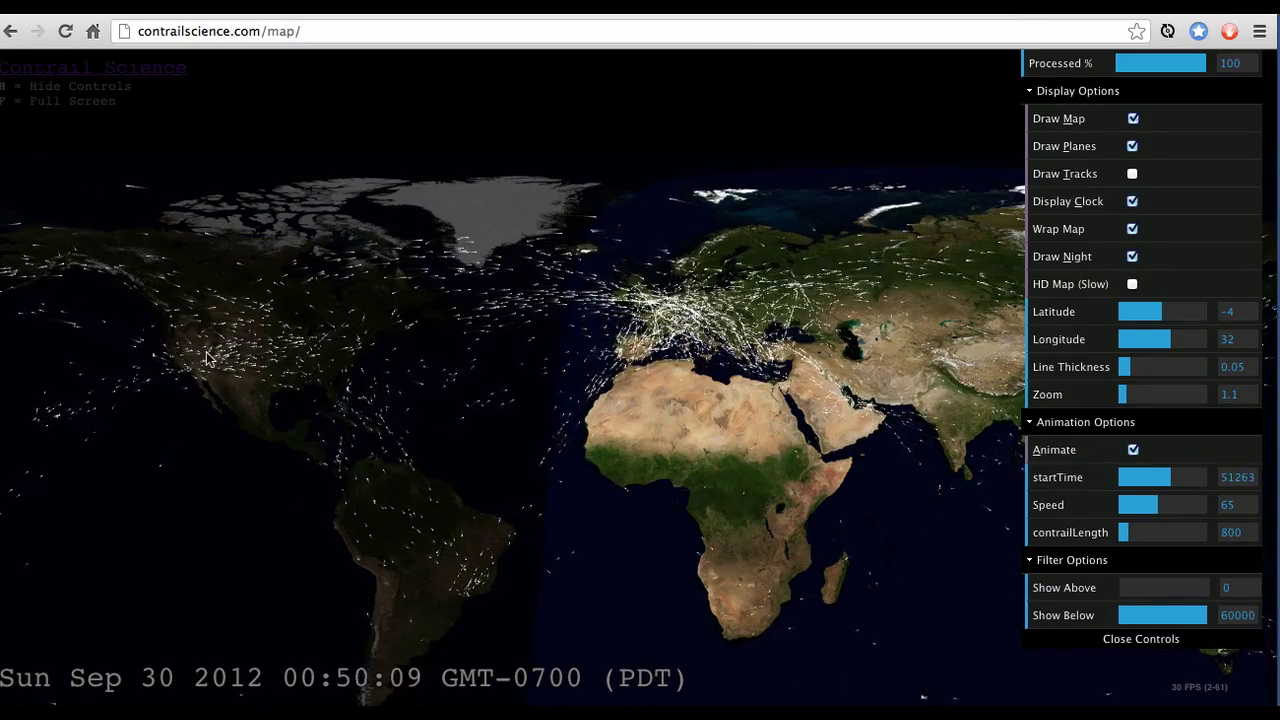
scroll(205, 358, "up", 5)
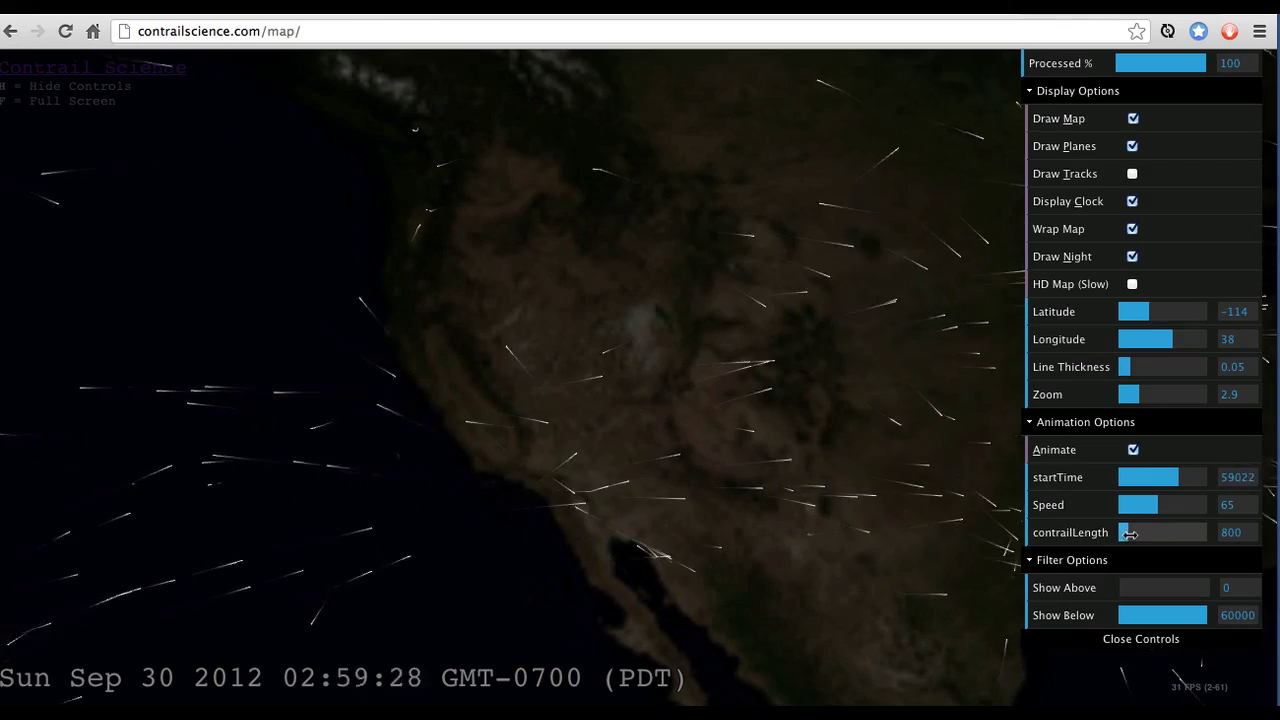
Lengthen the contrails to contrailLength 3652 and pause the animation.
left_click_drag(1128, 534, 1165, 533)
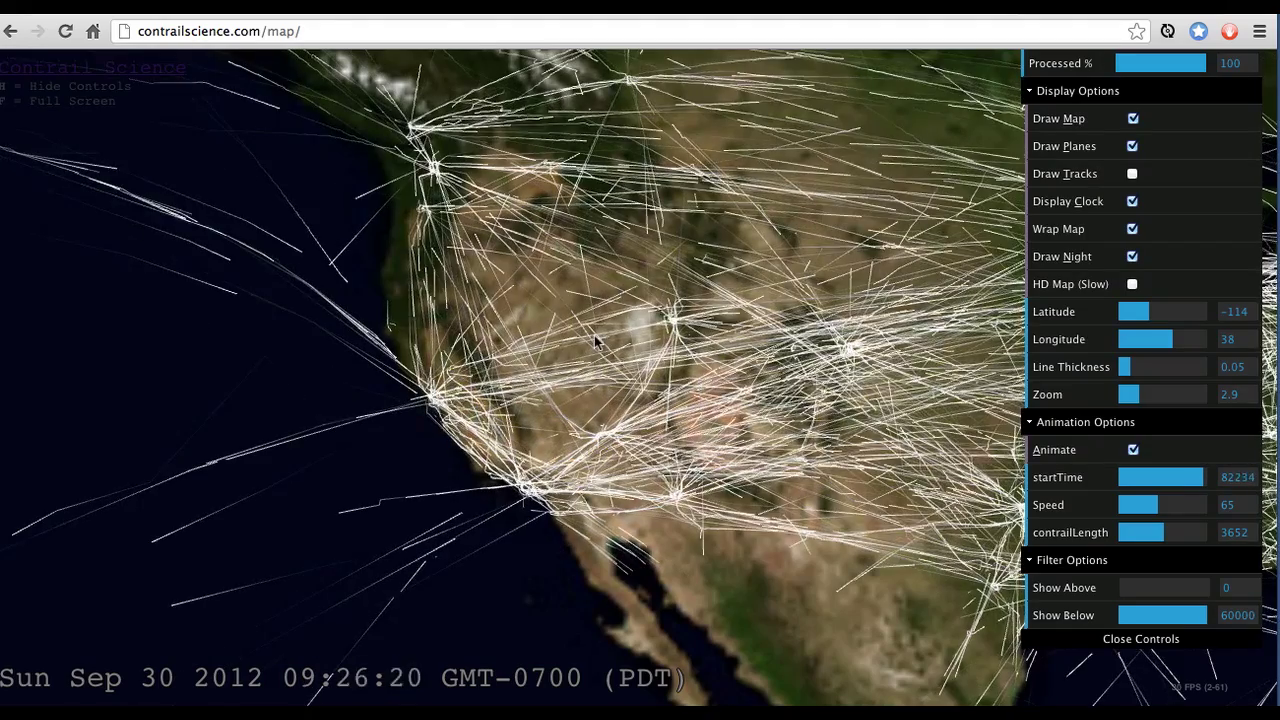
key("space")
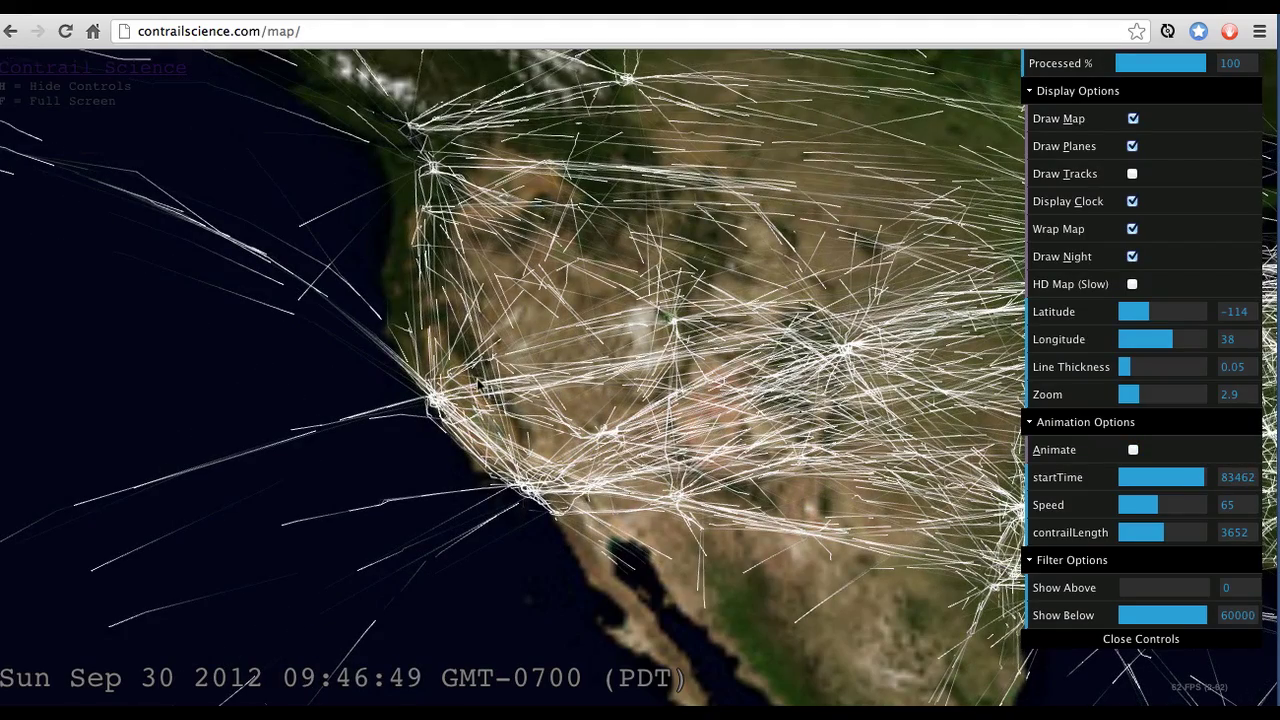
Pan and zoom in to 5.3, centring the coastal hub where many contrails converge.
left_click_drag(478, 385, 562, 377)
scroll(581, 358, "up", 3)
left_click_drag(531, 318, 578, 350)
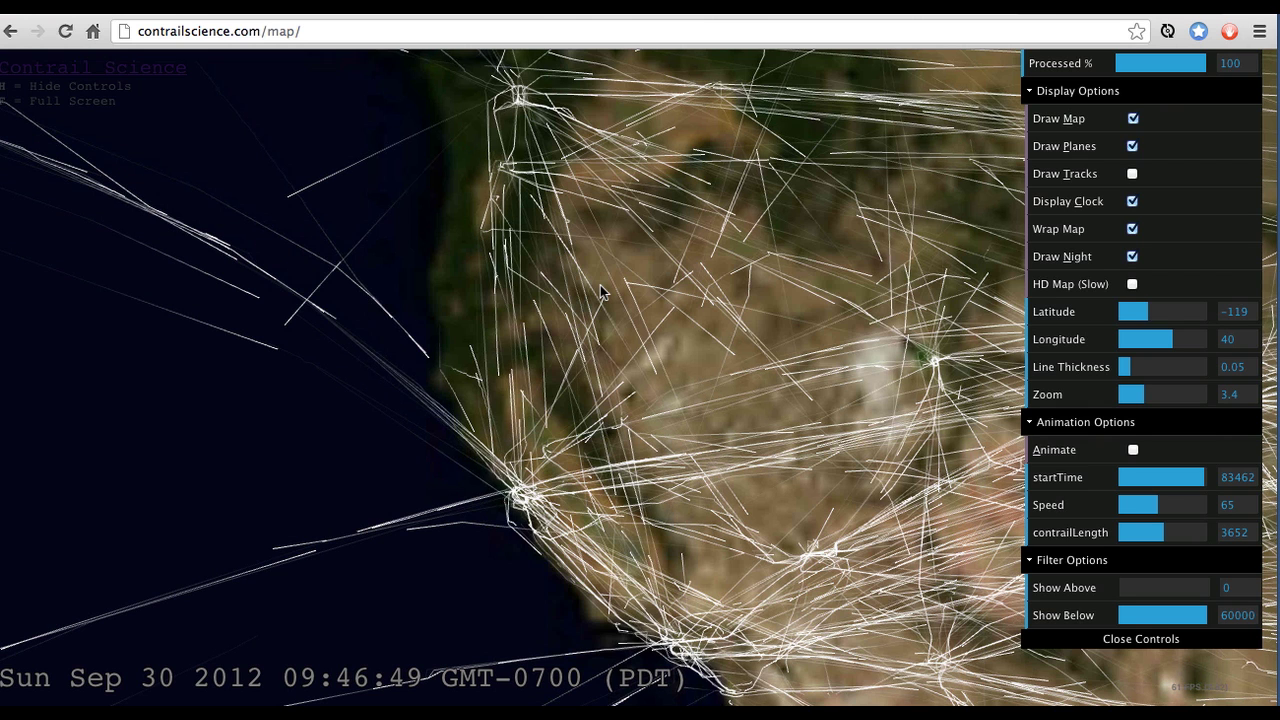
left_click_drag(580, 322, 573, 367)
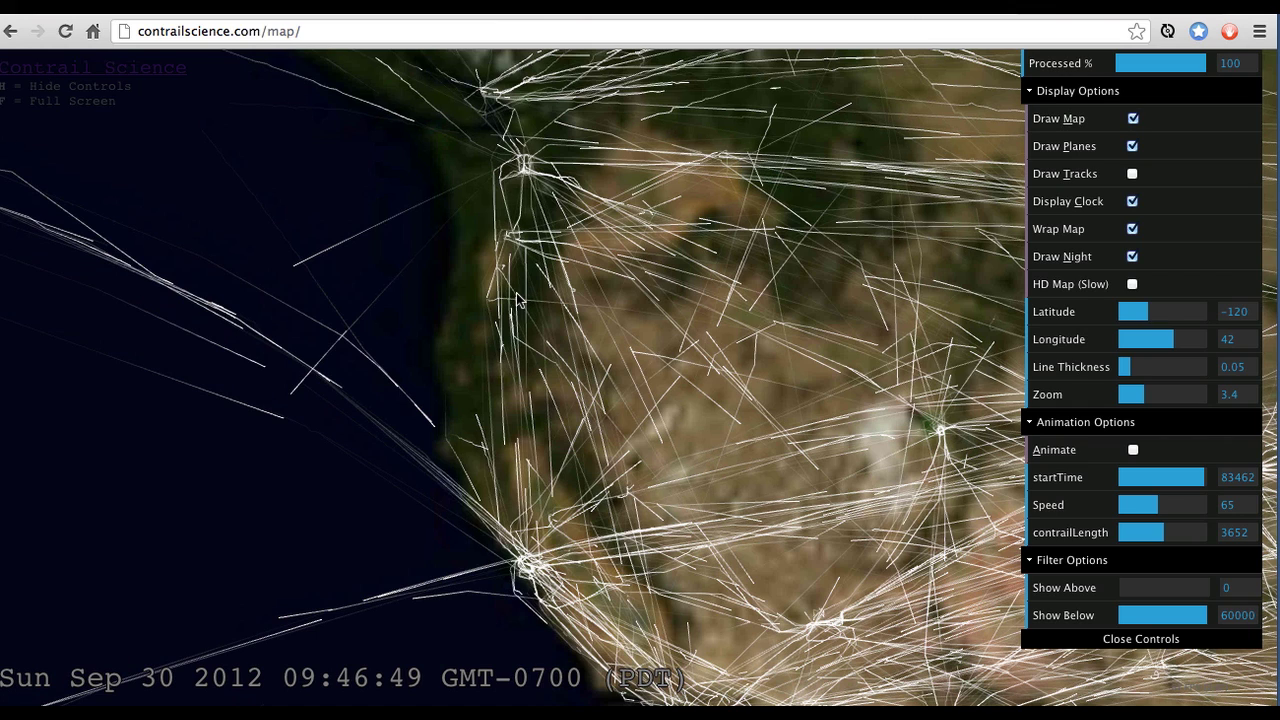
left_click_drag(535, 365, 508, 308)
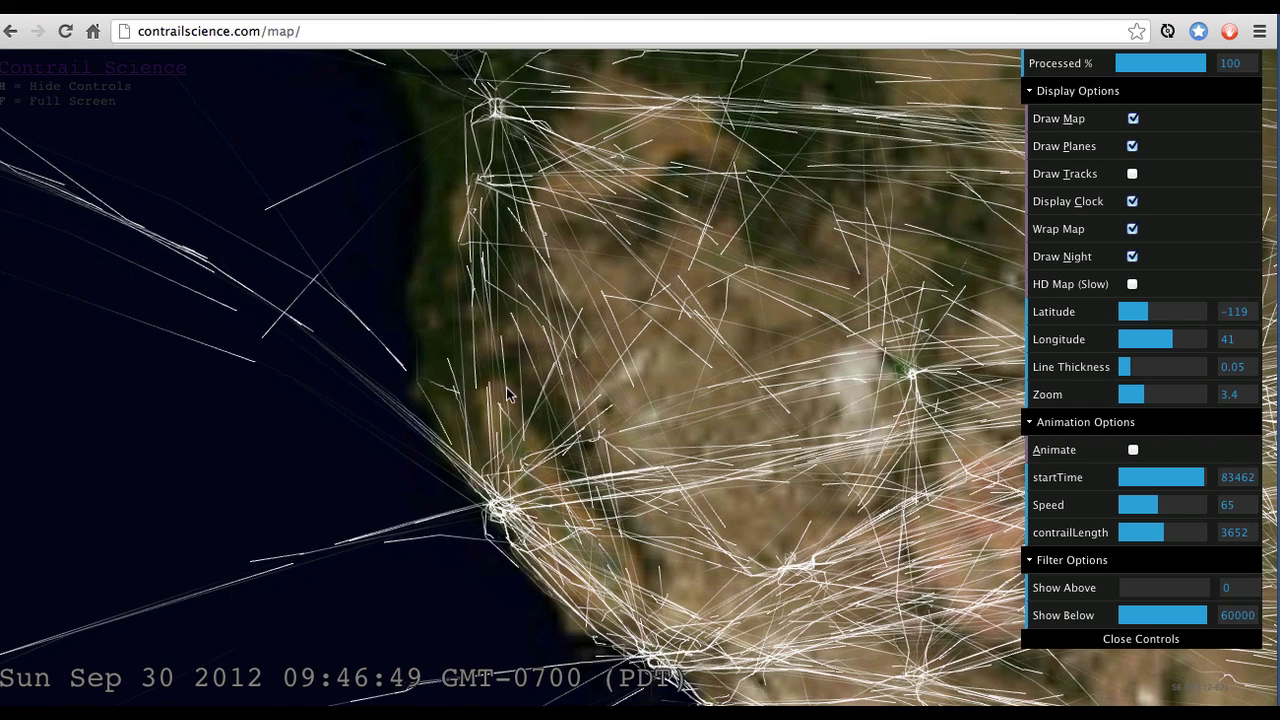
scroll(500, 381, "up", 3)
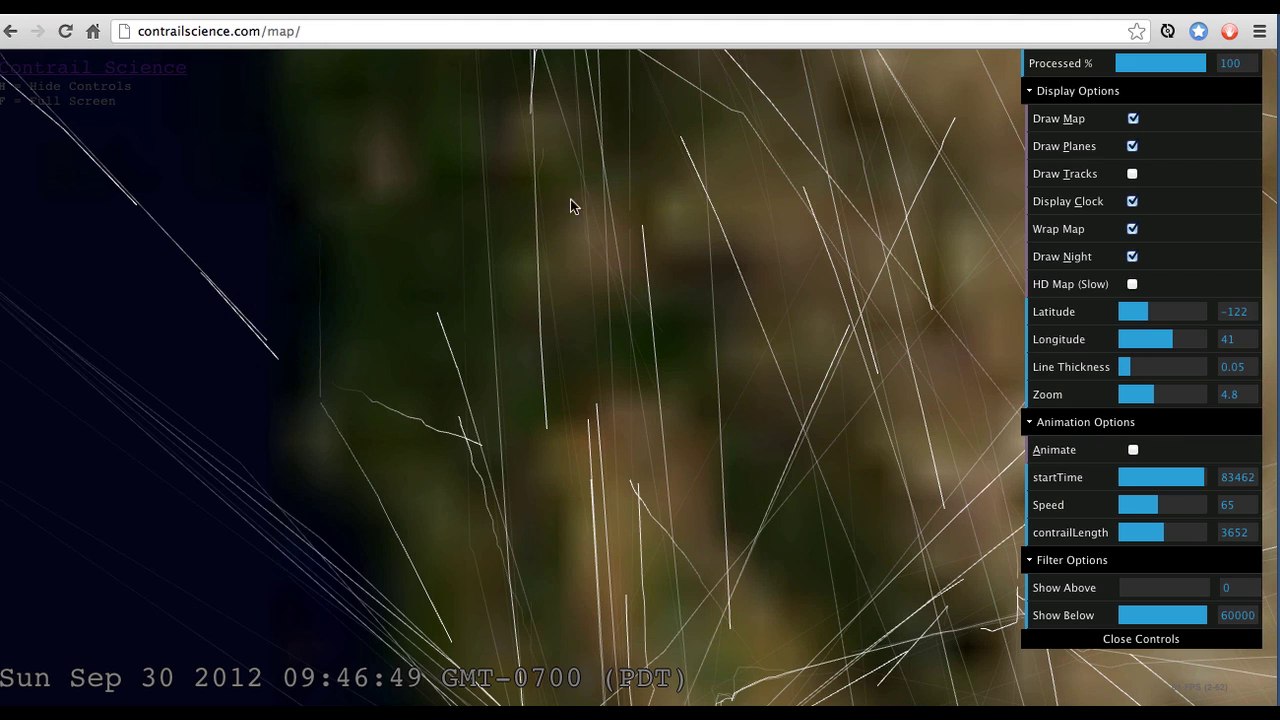
left_click_drag(725, 400, 756, 252)
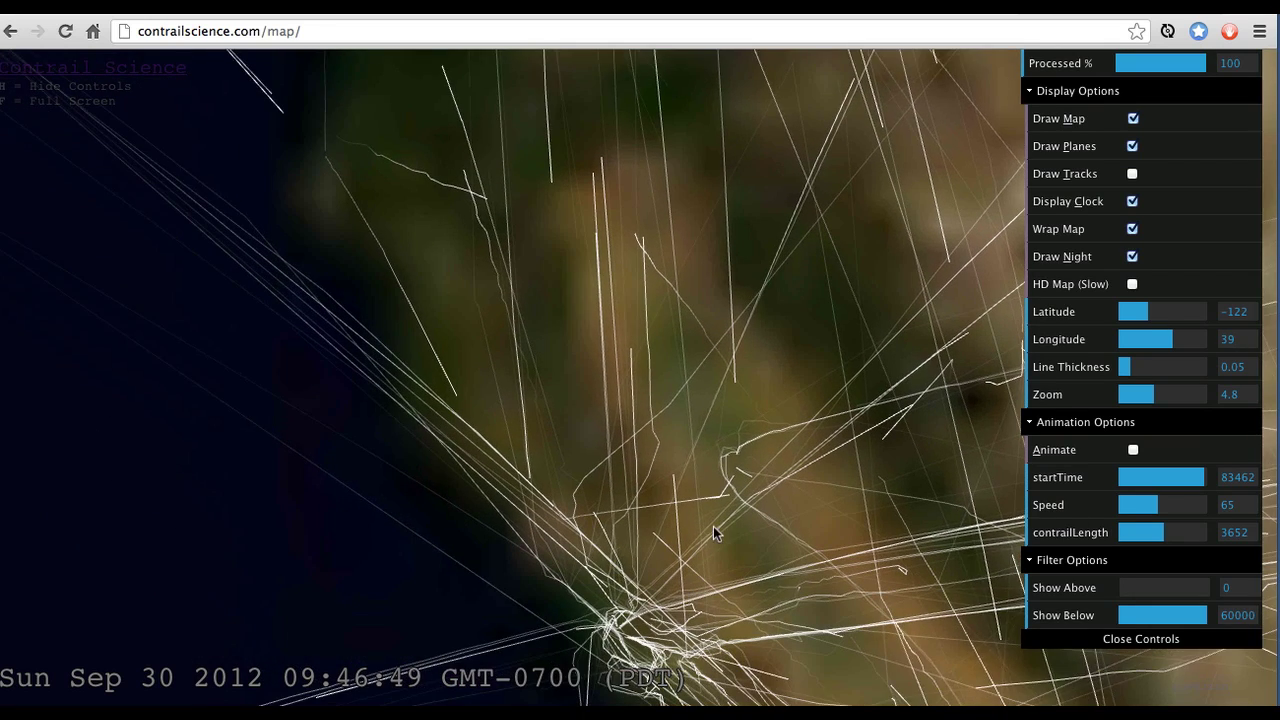
left_click_drag(714, 531, 698, 422)
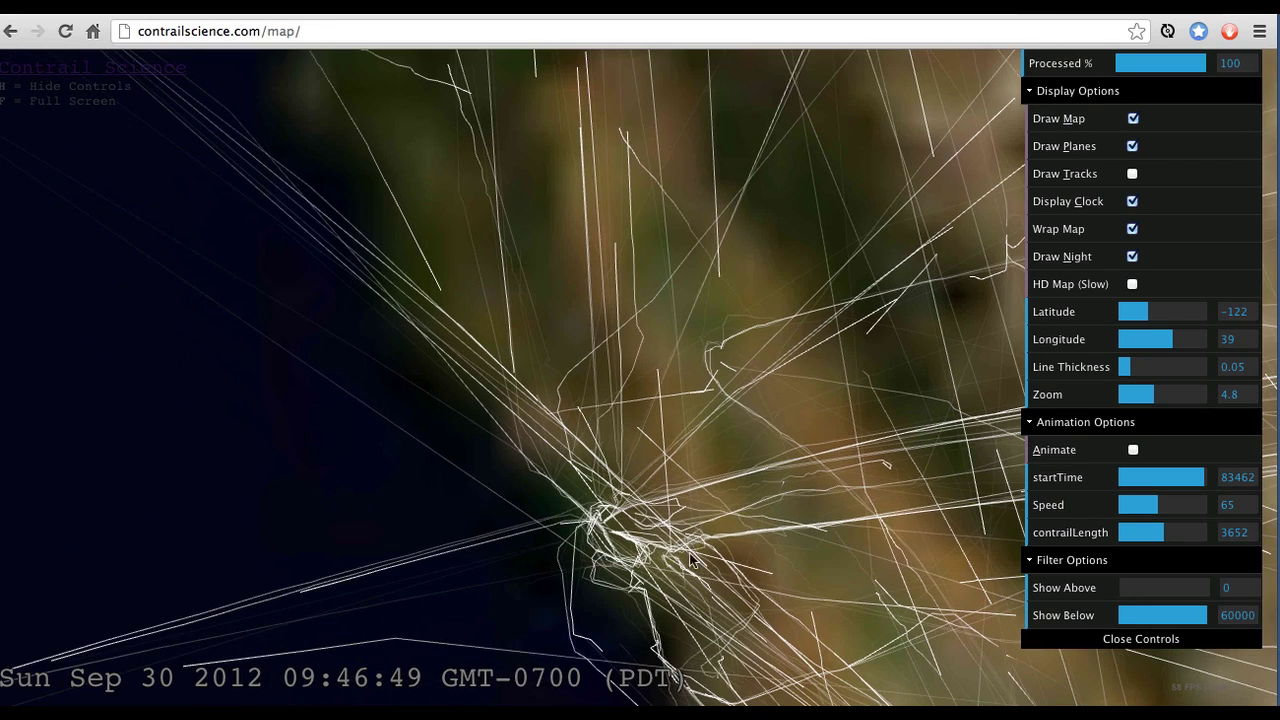
left_click_drag(648, 550, 644, 377)
scroll(660, 451, "up", 2)
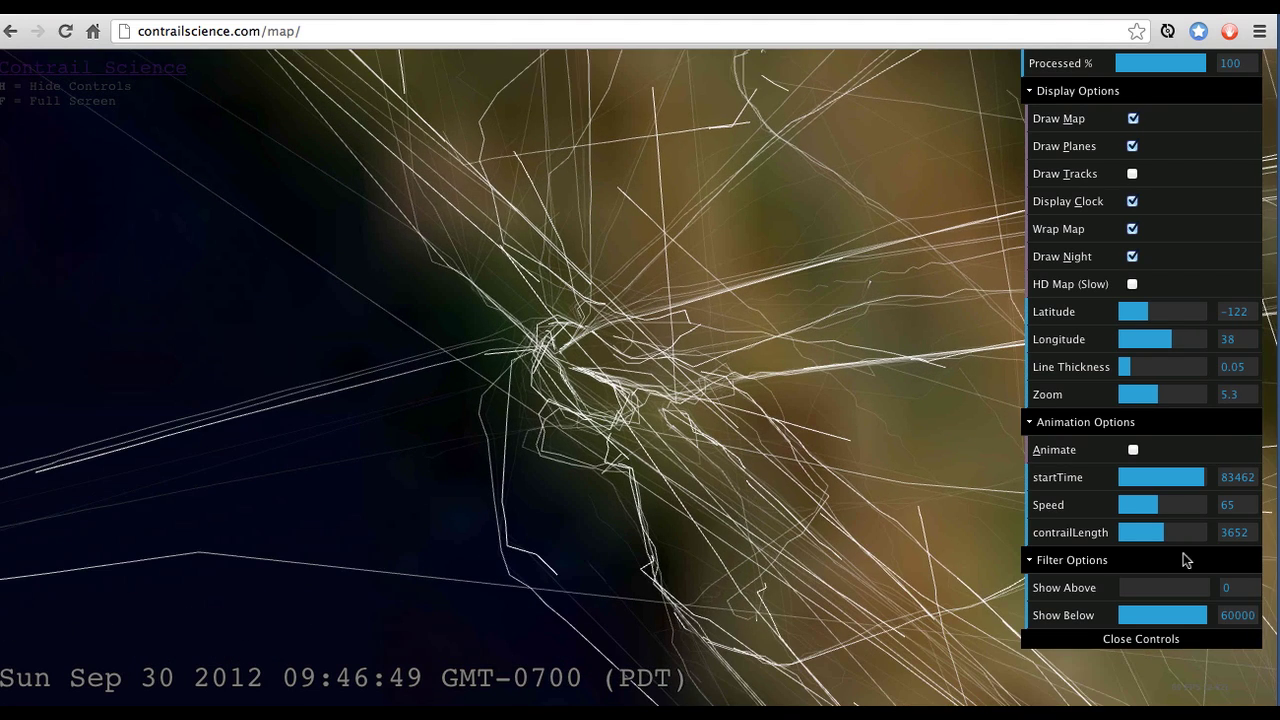
Raise the minimum altitude filter to hide low flights, then pull back to Zoom 3.8 over California.
left_click(1125, 588)
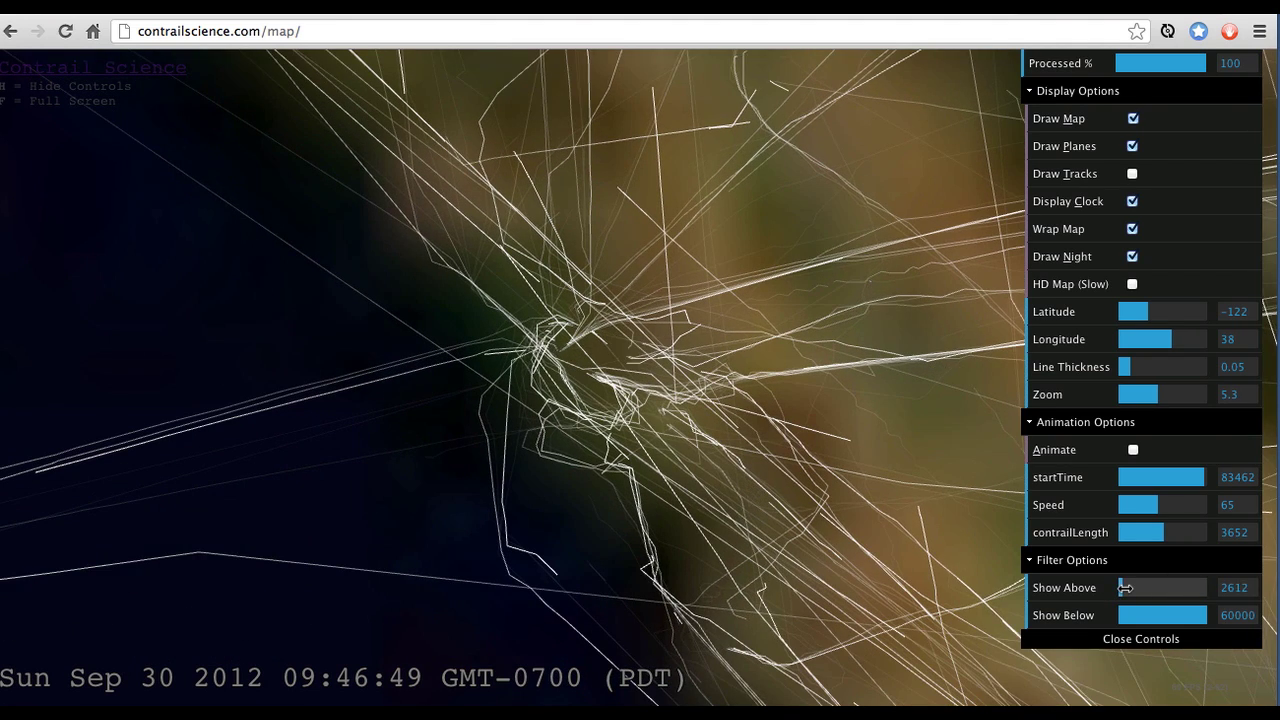
mouse_move(1125, 588)
left_mouse_down()
mouse_move(1164, 584)
mouse_move(1116, 596)
left_mouse_up()
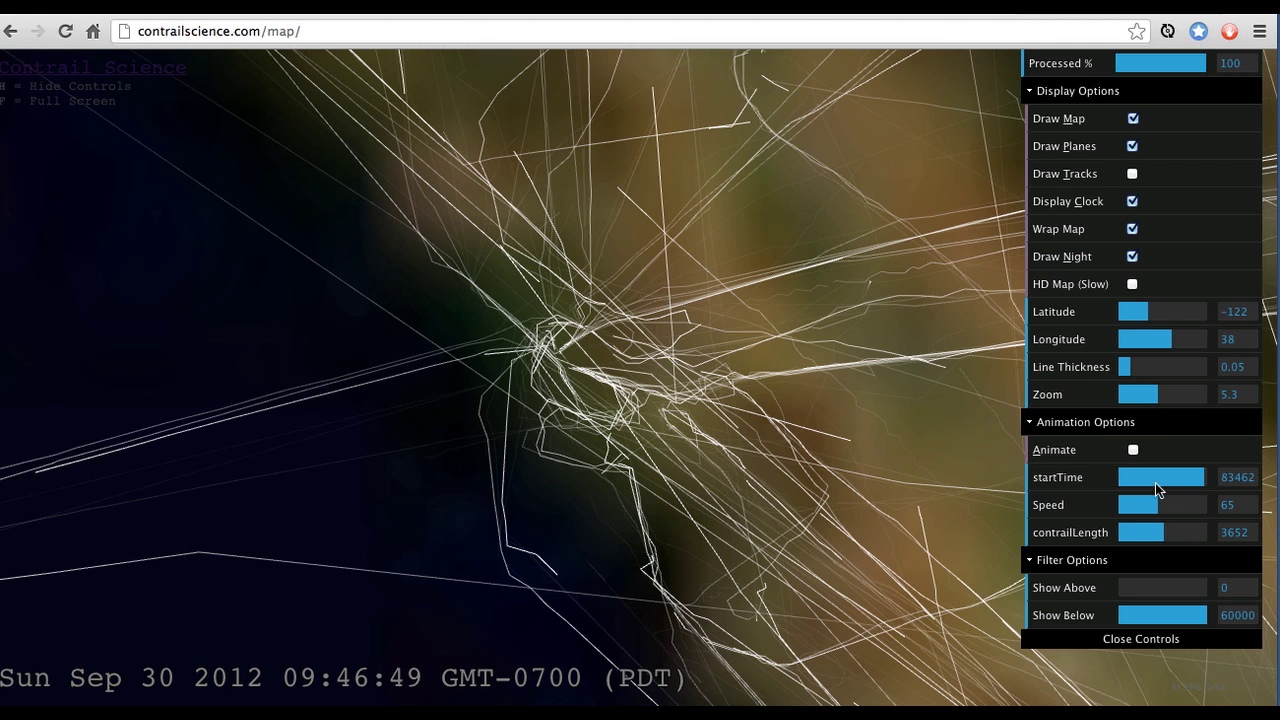
left_click_drag(1118, 587, 1166, 587)
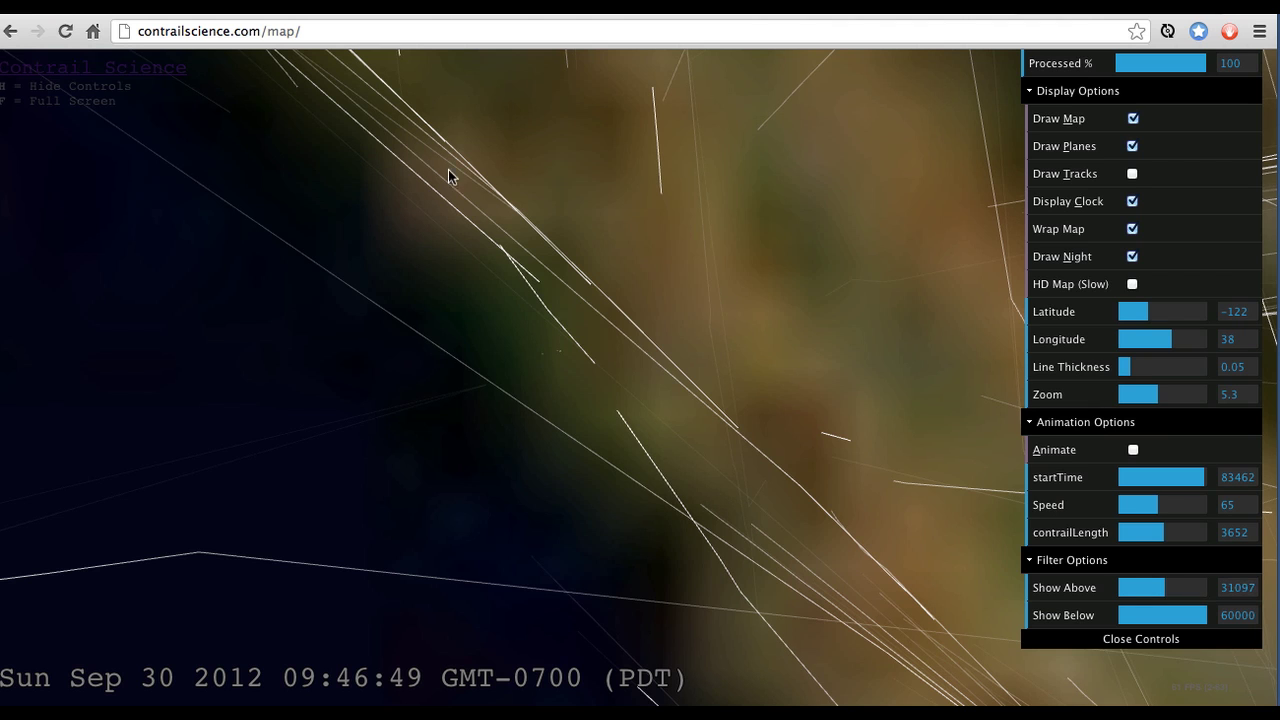
left_click_drag(812, 262, 698, 302)
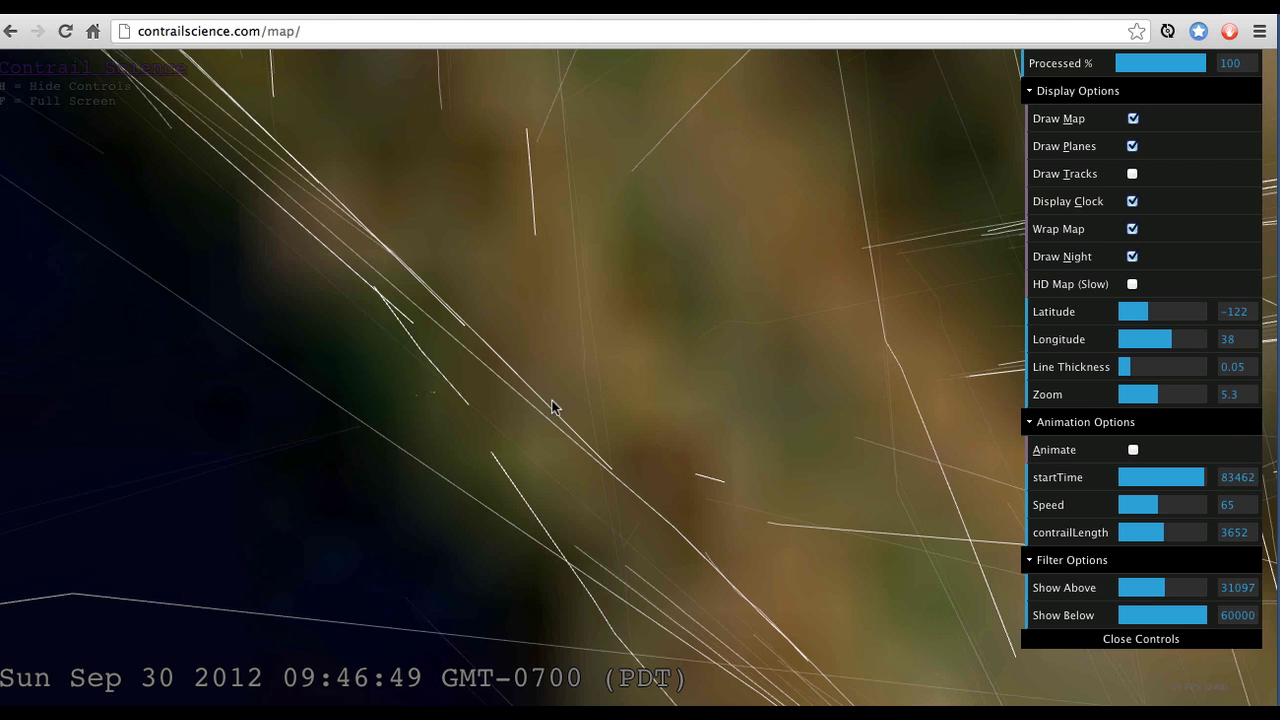
scroll(592, 350, "down", 5)
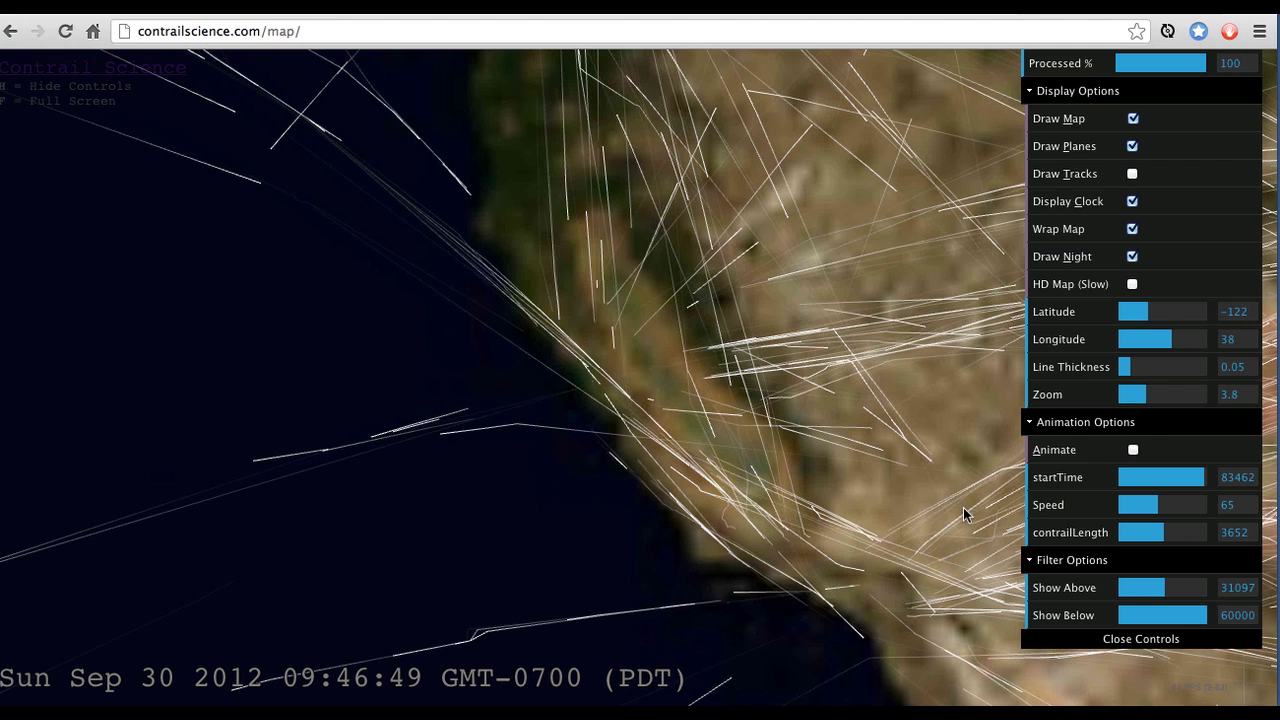
Set Show Above to 31759 and frame the contiguous United States at Zoom 2.6.
mouse_move(1146, 589)
left_mouse_down()
mouse_move(1129, 589)
mouse_move(1168, 588)
left_mouse_up()
left_click_drag(940, 330, 855, 296)
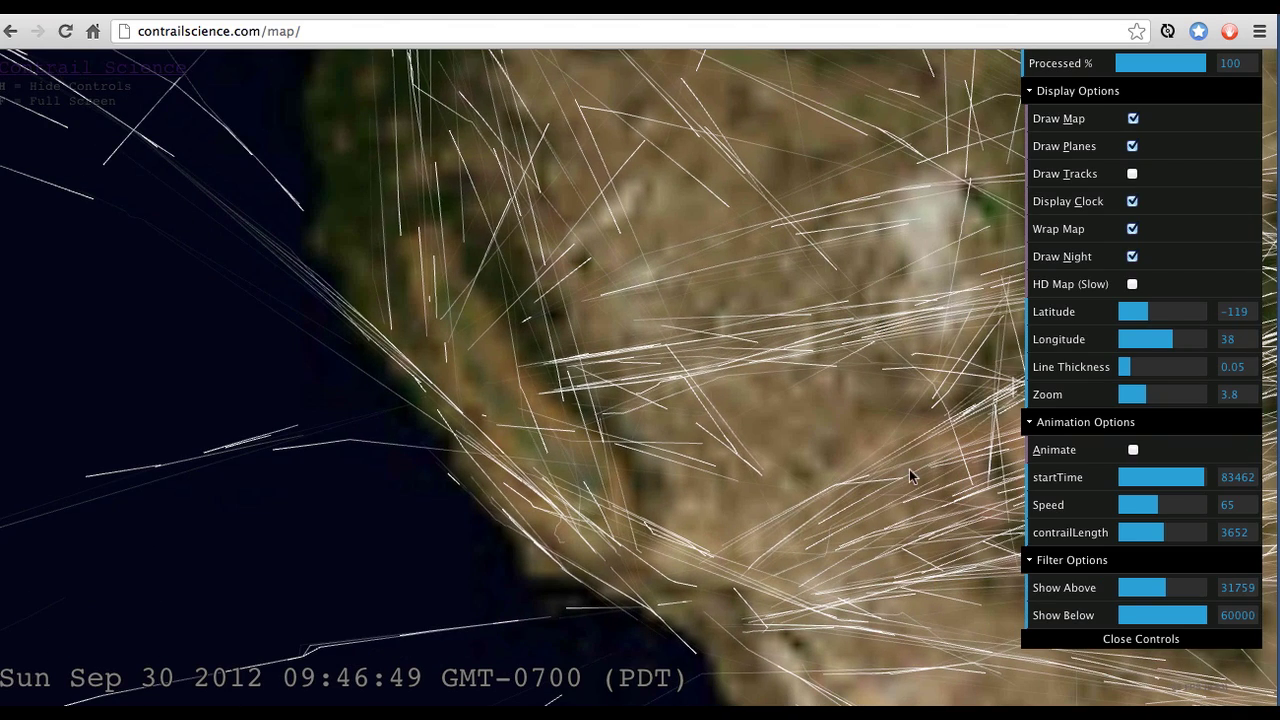
left_click_drag(752, 284, 690, 295)
left_click_drag(905, 425, 837, 415)
left_click_drag(960, 270, 820, 290)
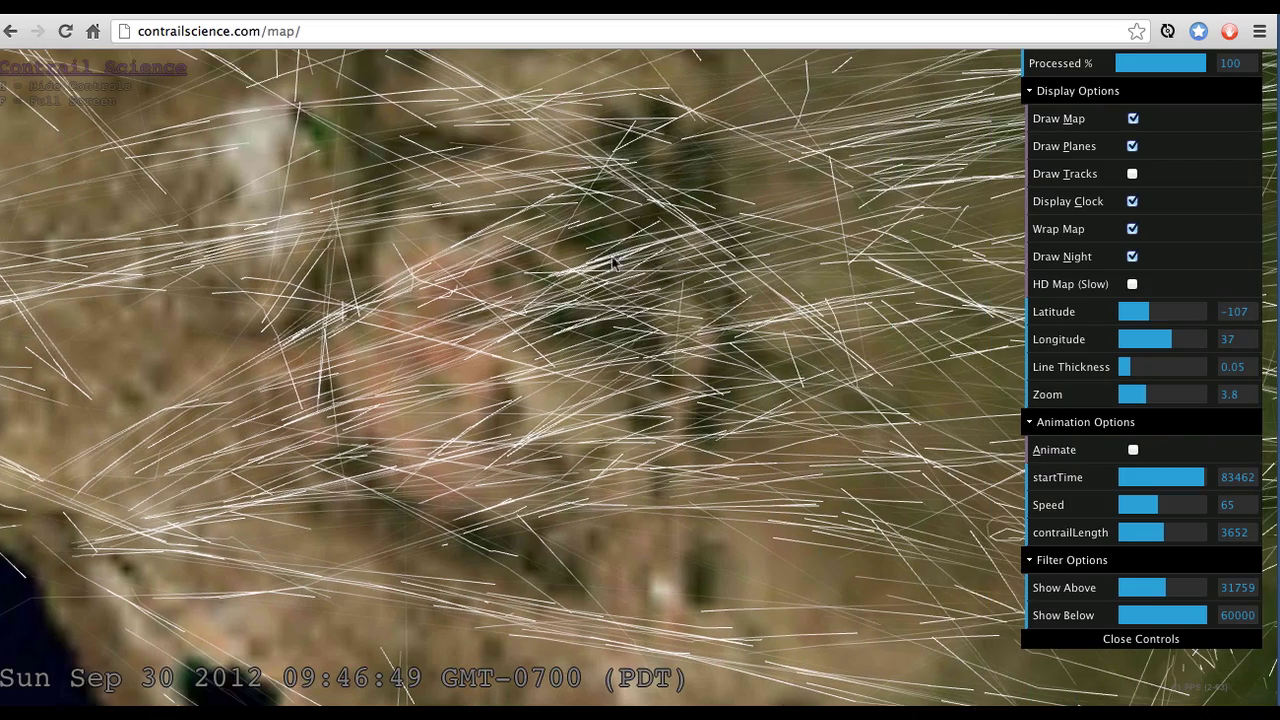
scroll(644, 354, "down", 5)
scroll(937, 318, "up", 4)
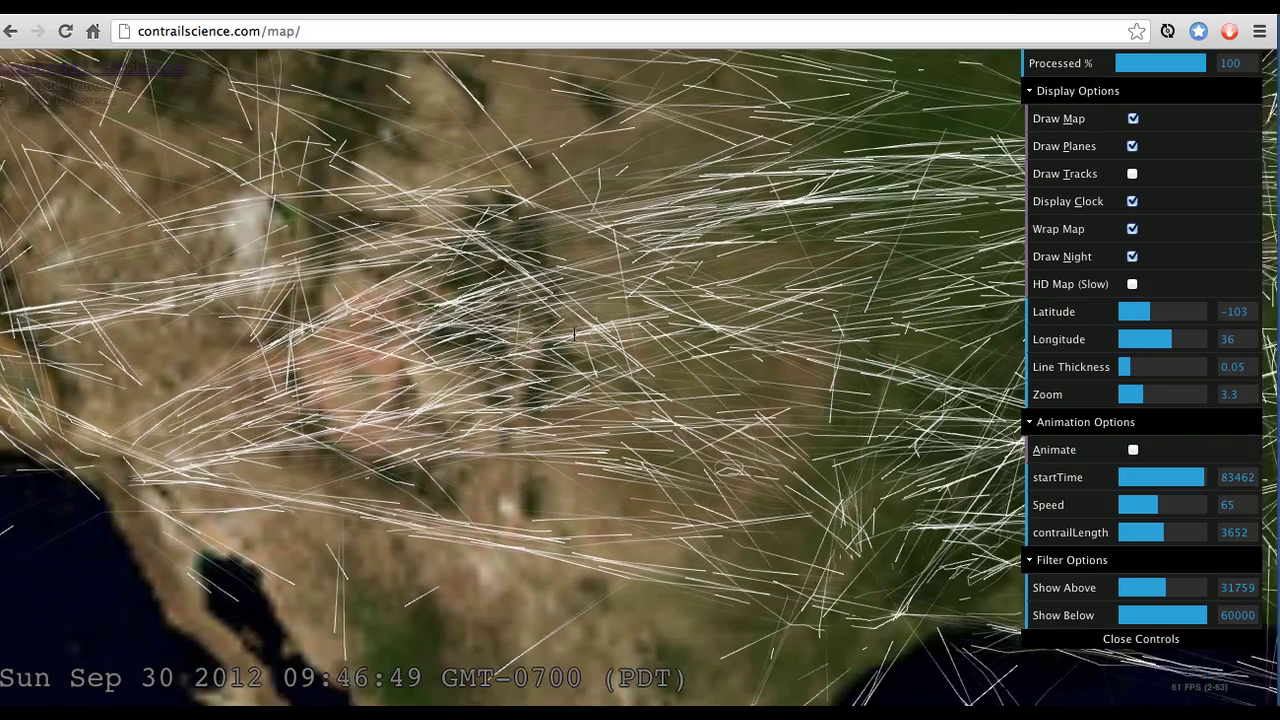
left_click_drag(937, 318, 599, 313)
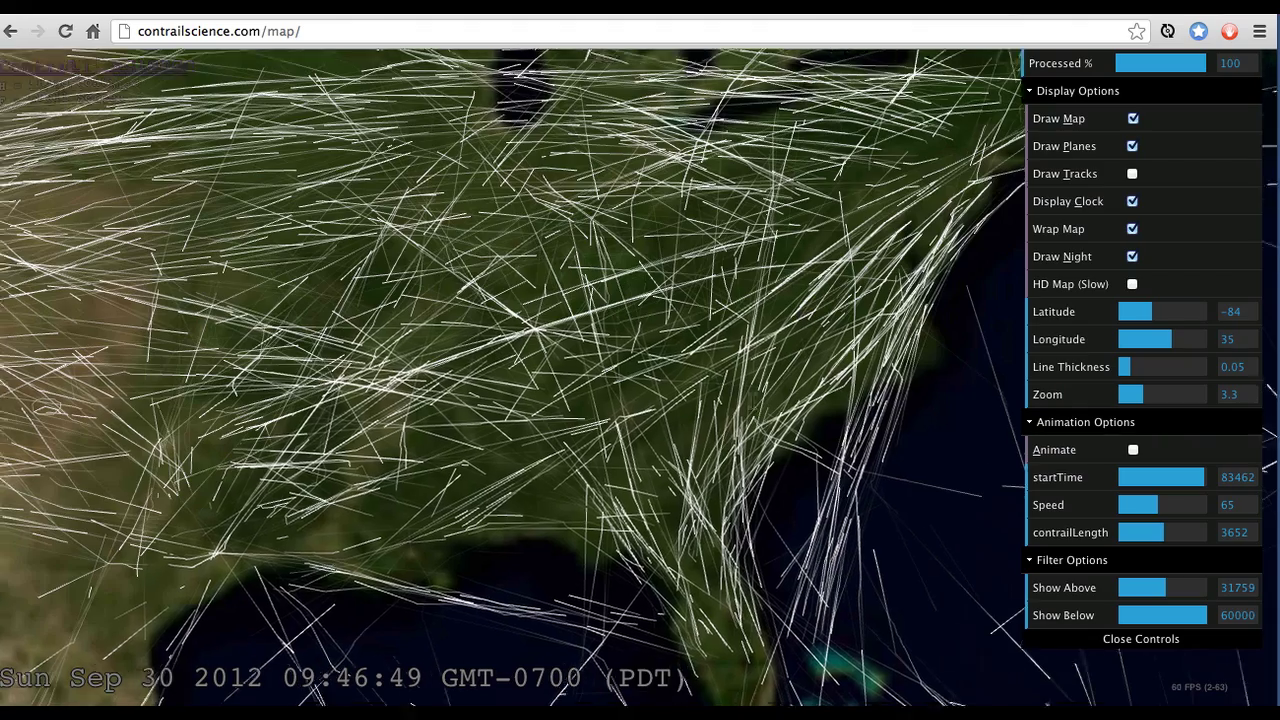
left_click_drag(722, 550, 760, 470)
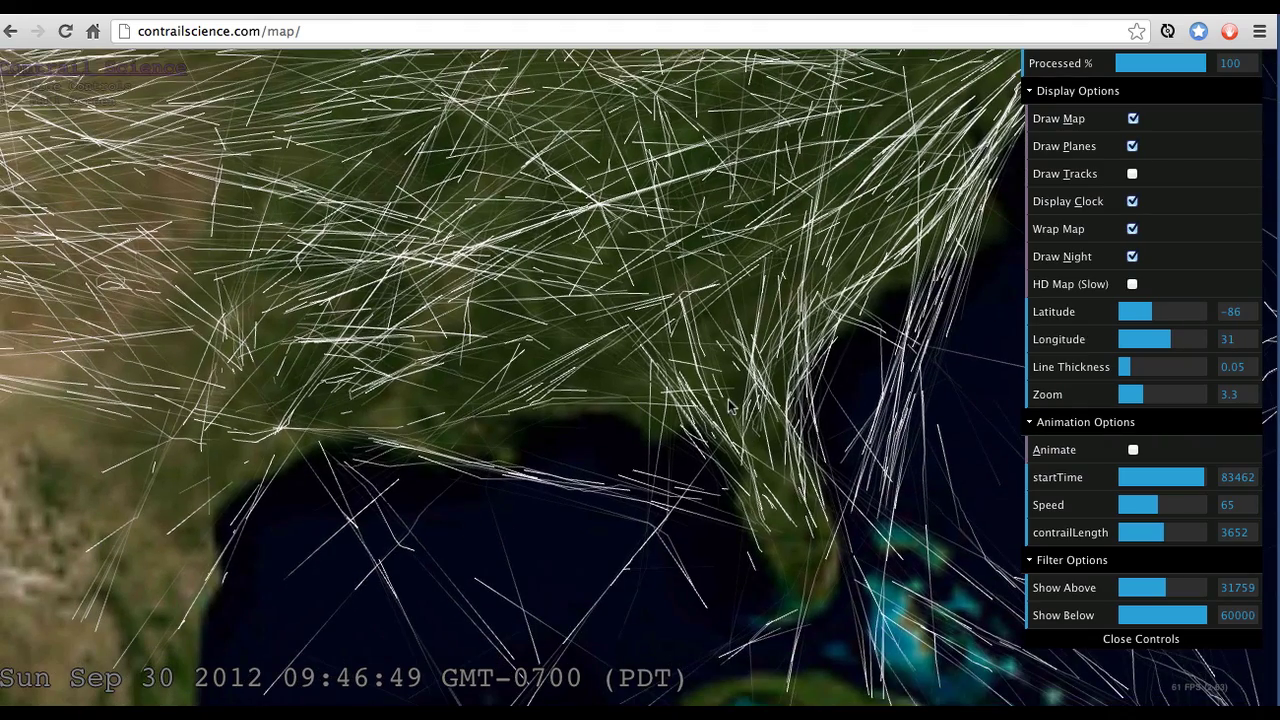
left_click_drag(528, 394, 670, 420)
scroll(385, 345, "down", 3)
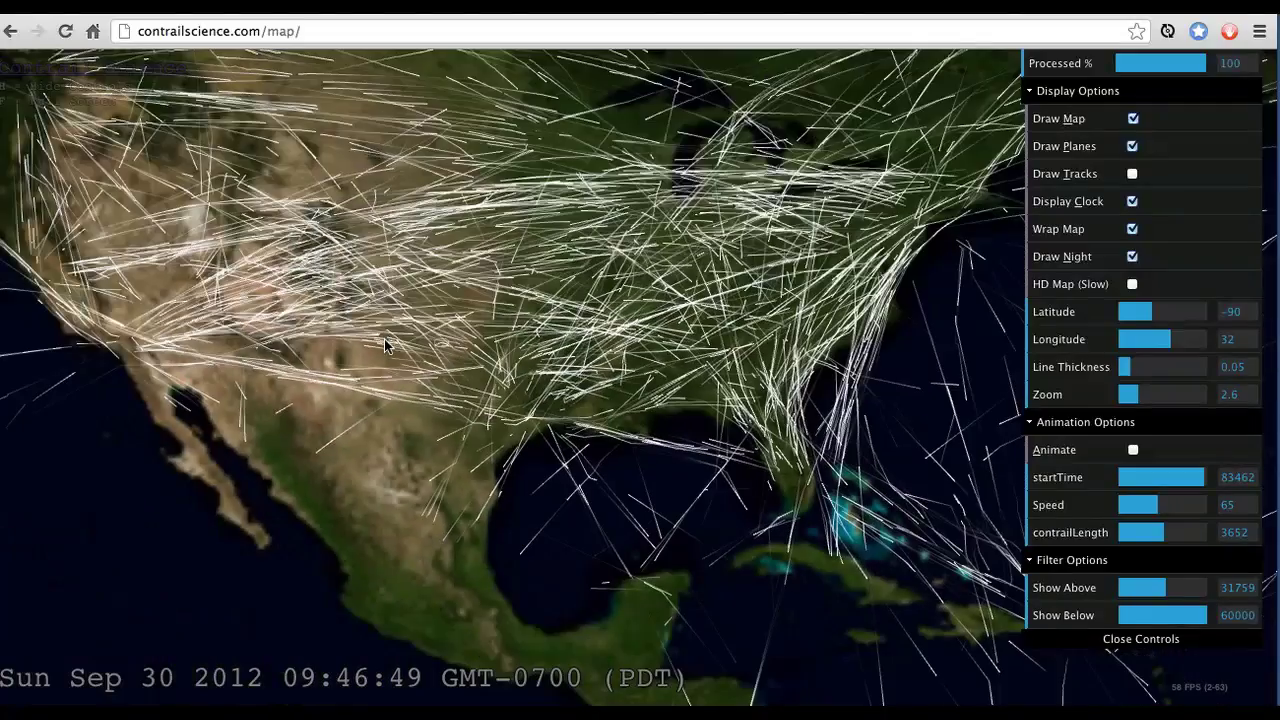
left_click_drag(414, 391, 670, 428)
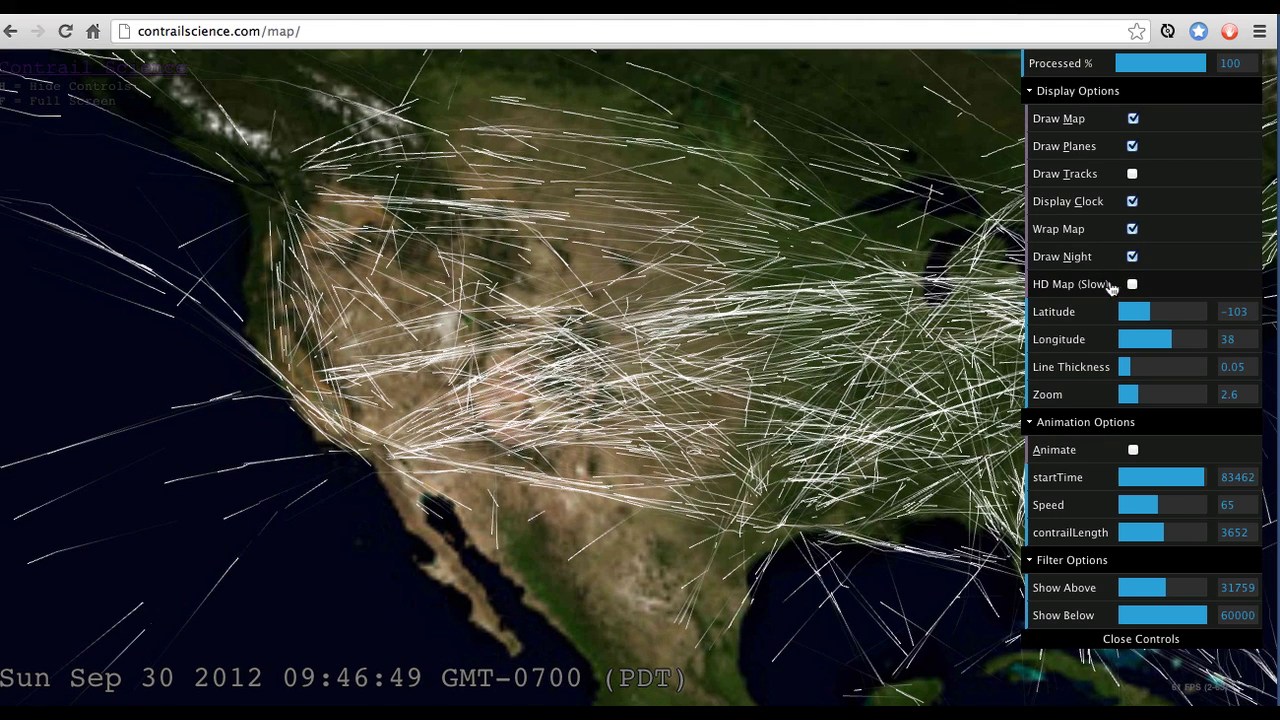
Enable the HD Map (Slow) and zoom to 4.4 centred on central California.
left_click(1133, 286)
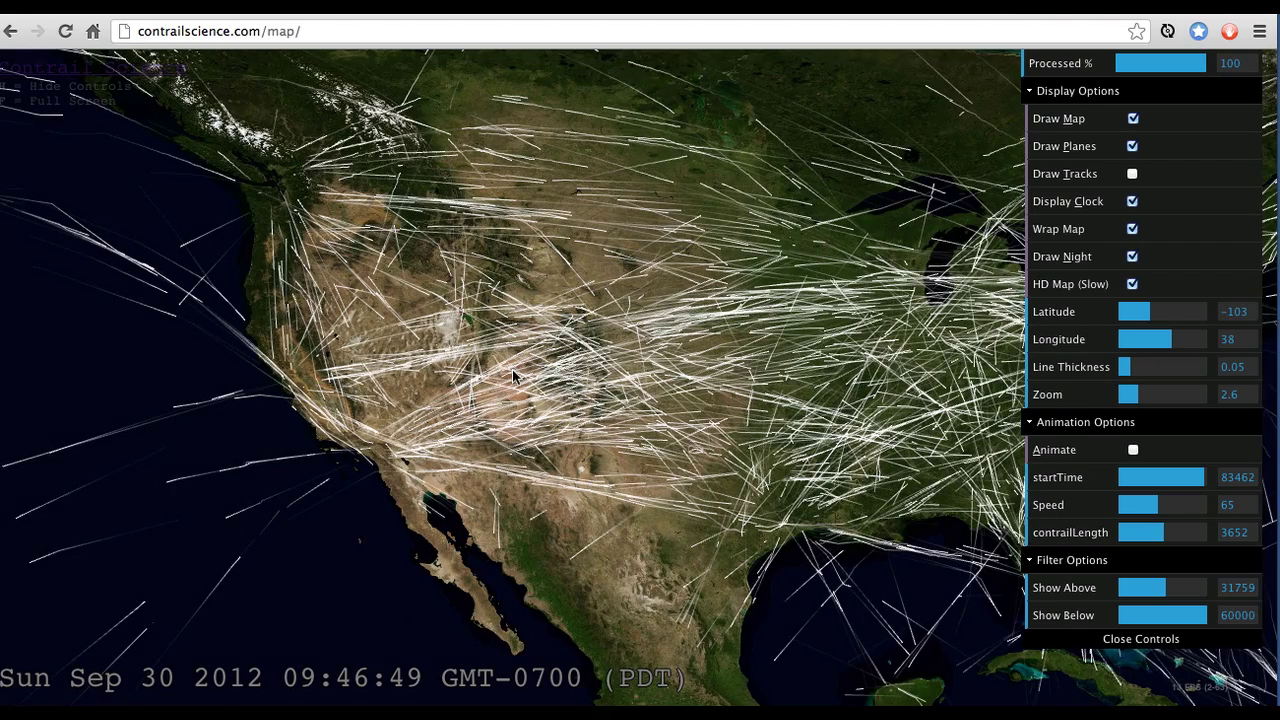
left_click_drag(512, 369, 628, 318)
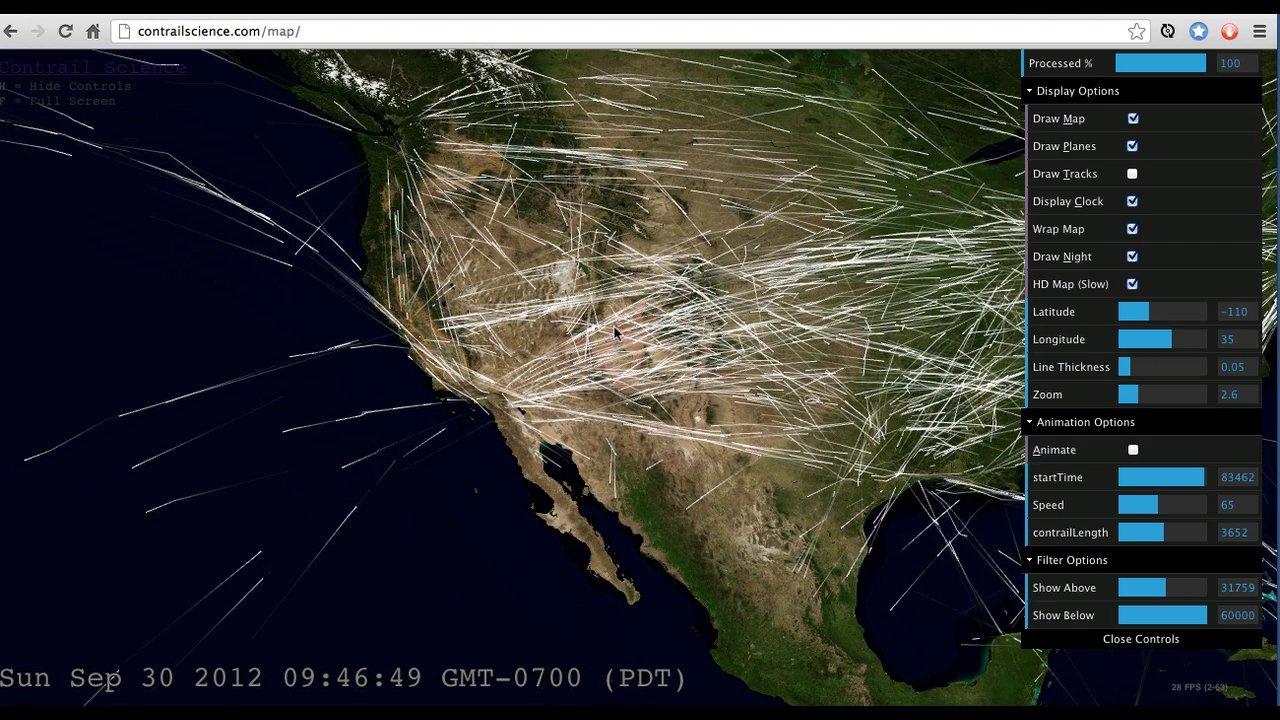
scroll(446, 376, "up", 5)
left_click_drag(638, 340, 561, 398)
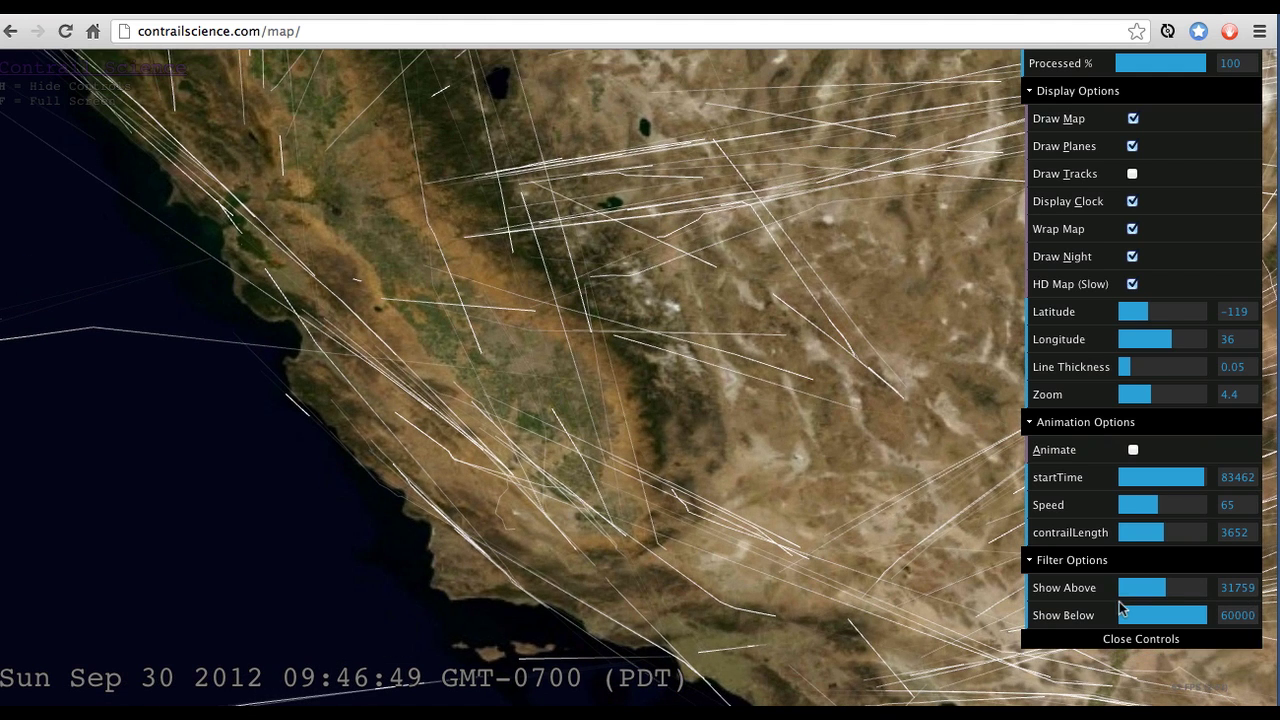
Set Show Above to 0 and Show Below to 16542, zooming out to 3.3 over the western US.
left_click_drag(1142, 590, 1110, 600)
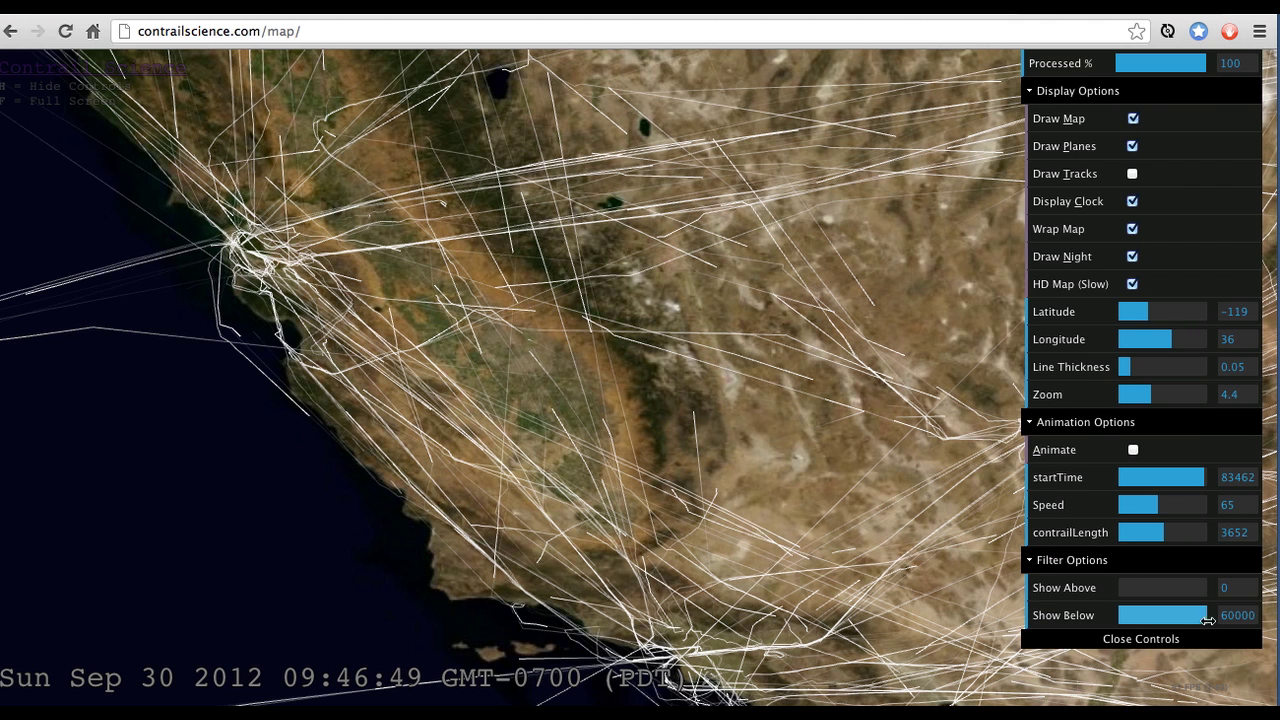
left_click_drag(1207, 617, 1142, 617)
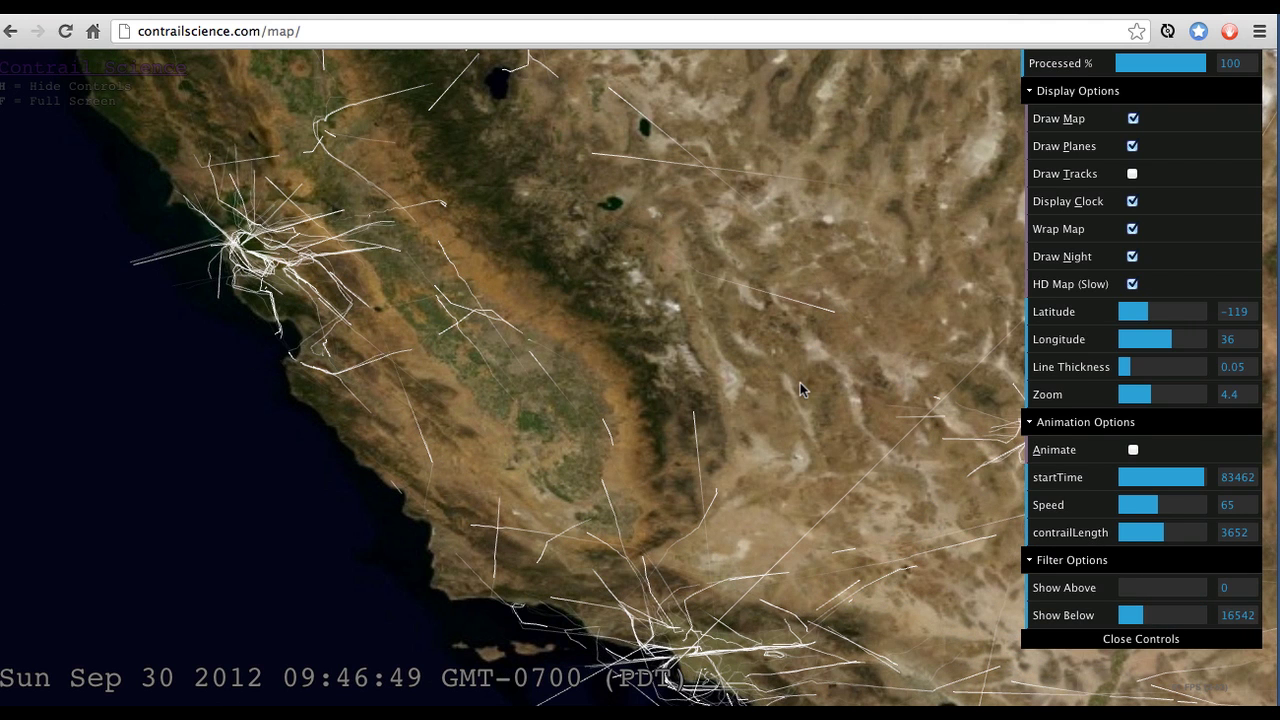
scroll(800, 382, "down", 5)
left_click_drag(890, 355, 714, 350)
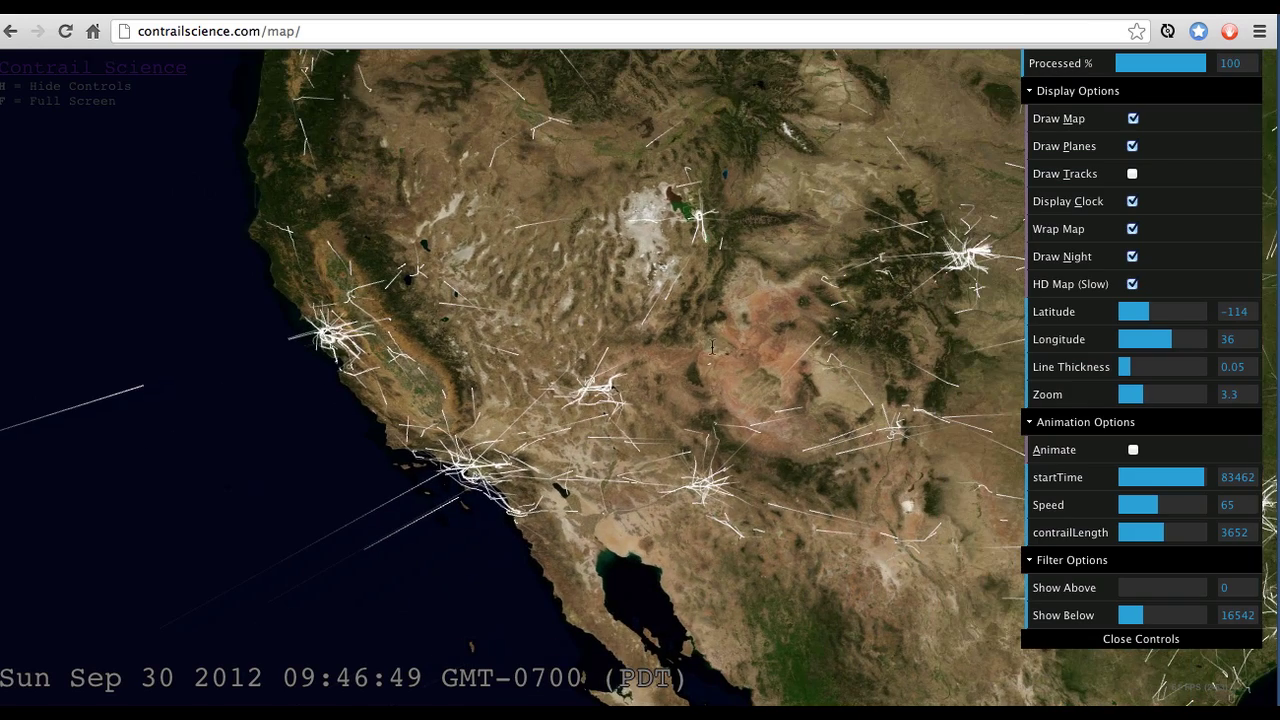
Turn on flight animation at Speed 400.
left_click(1133, 451)
left_click_drag(1161, 508, 1210, 504)
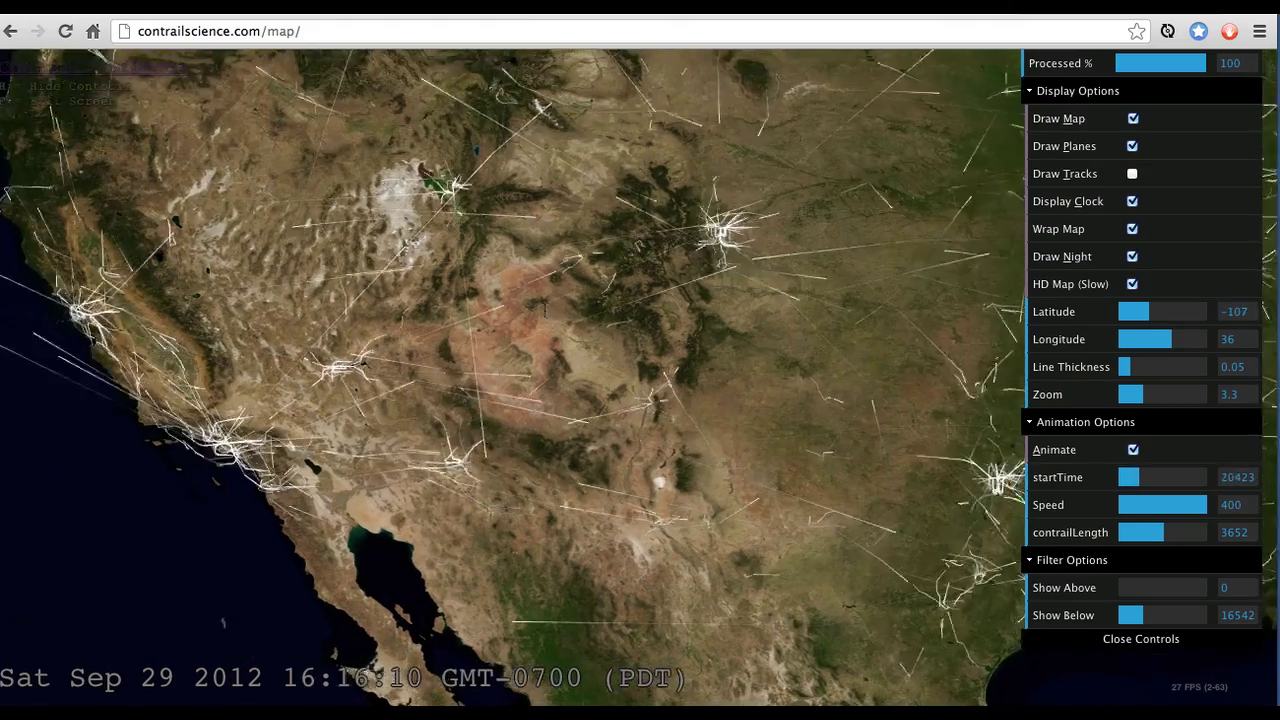
scroll(598, 321, "down", 3)
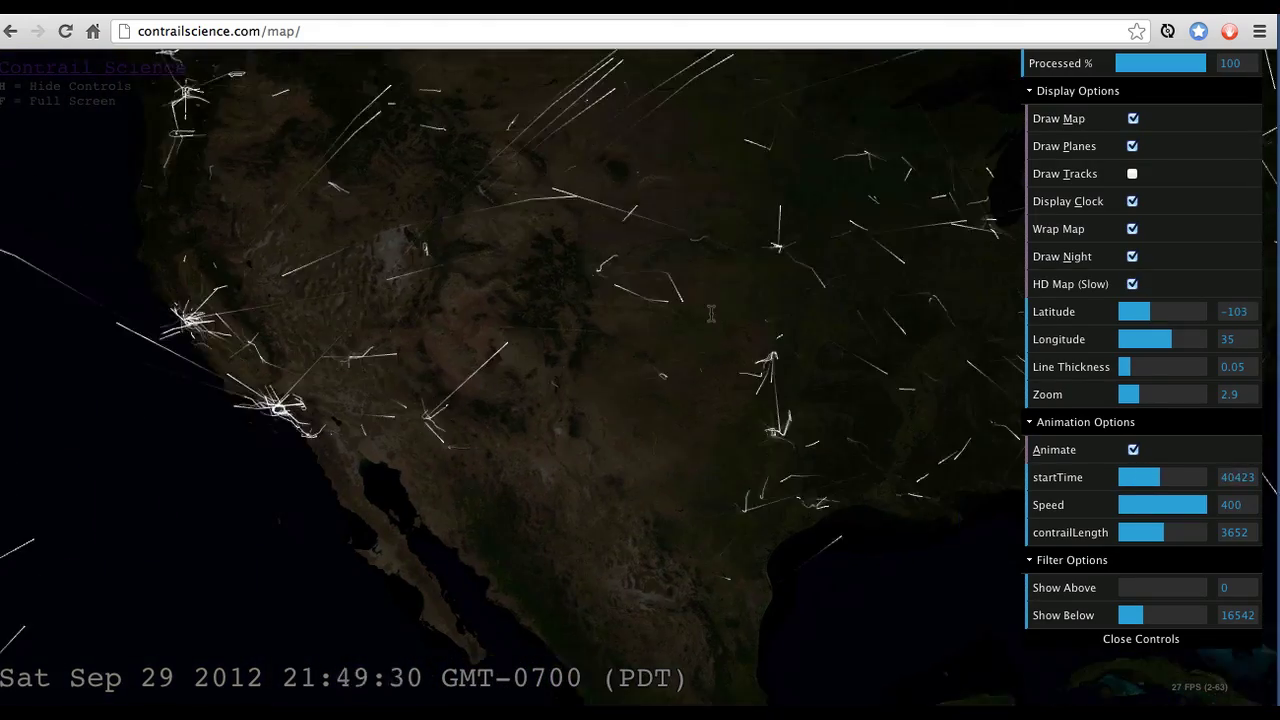
left_click_drag(710, 313, 575, 290)
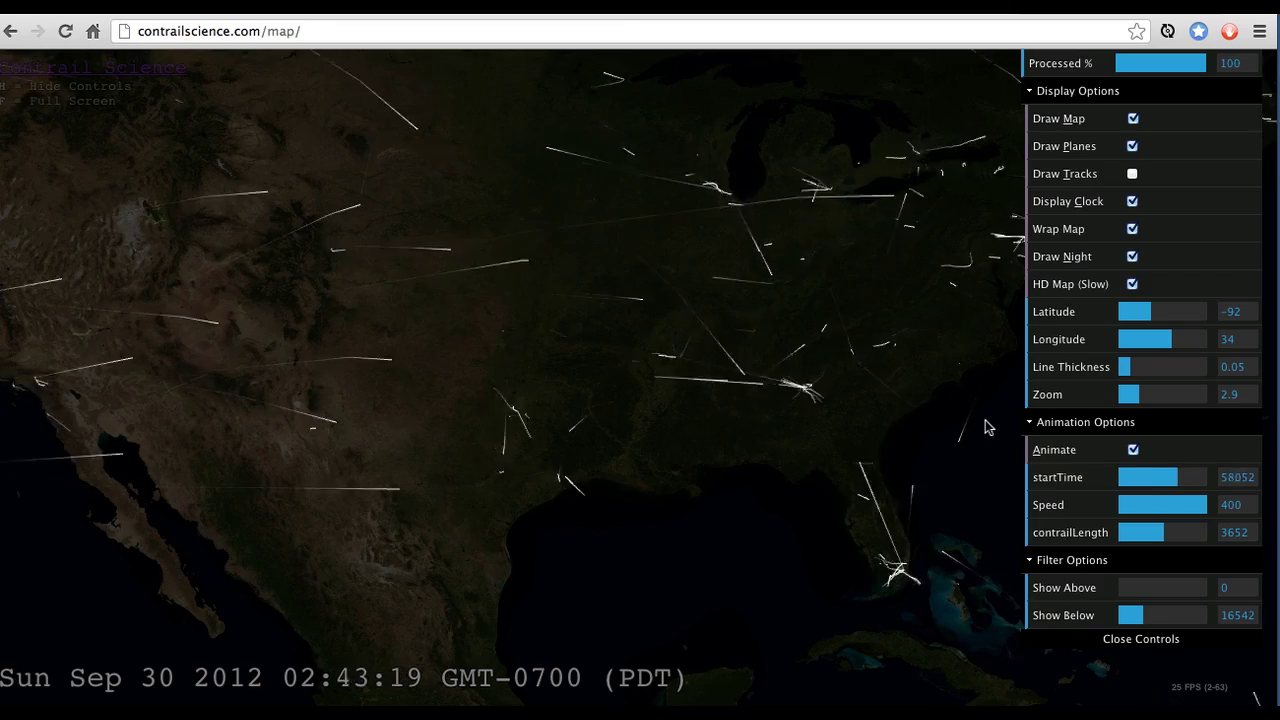
Zoom out to 1.3 and tilt the globe north over North America and Greenland.
scroll(1000, 421, "down", 3)
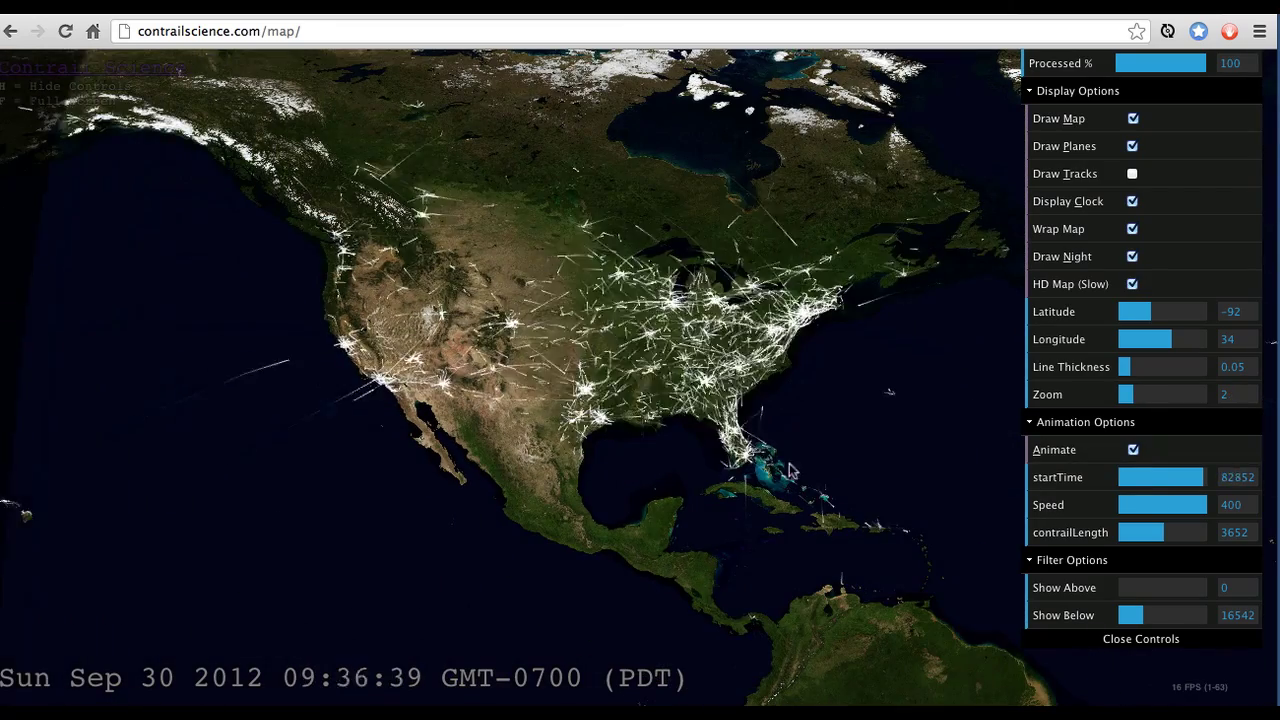
scroll(775, 350, "down", 2)
left_click_drag(778, 350, 762, 432)
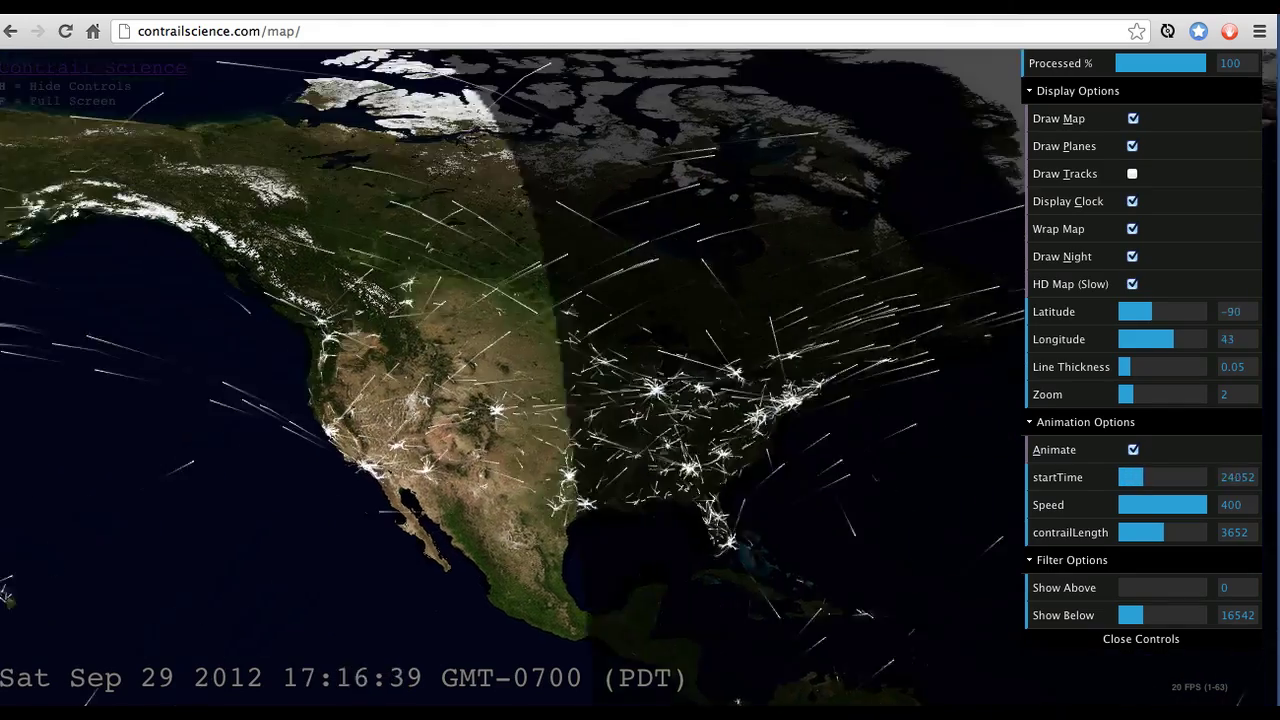
left_click_drag(515, 90, 518, 166)
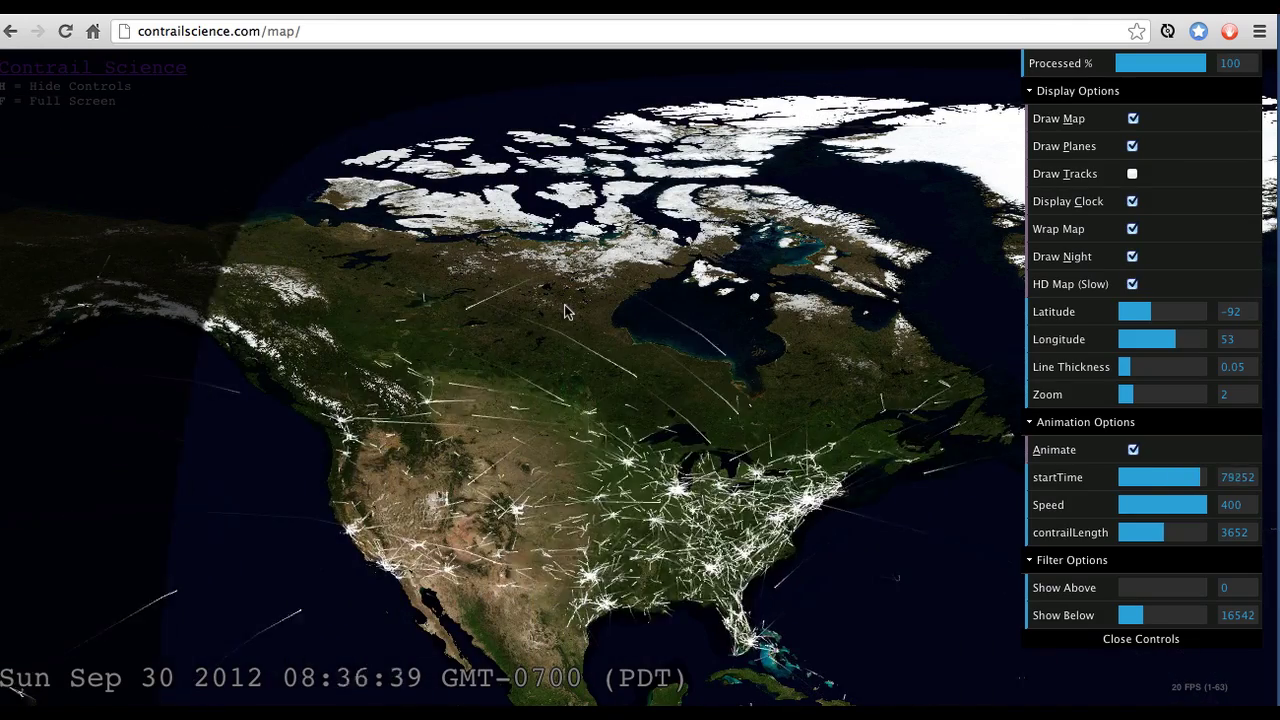
left_click_drag(570, 303, 580, 305)
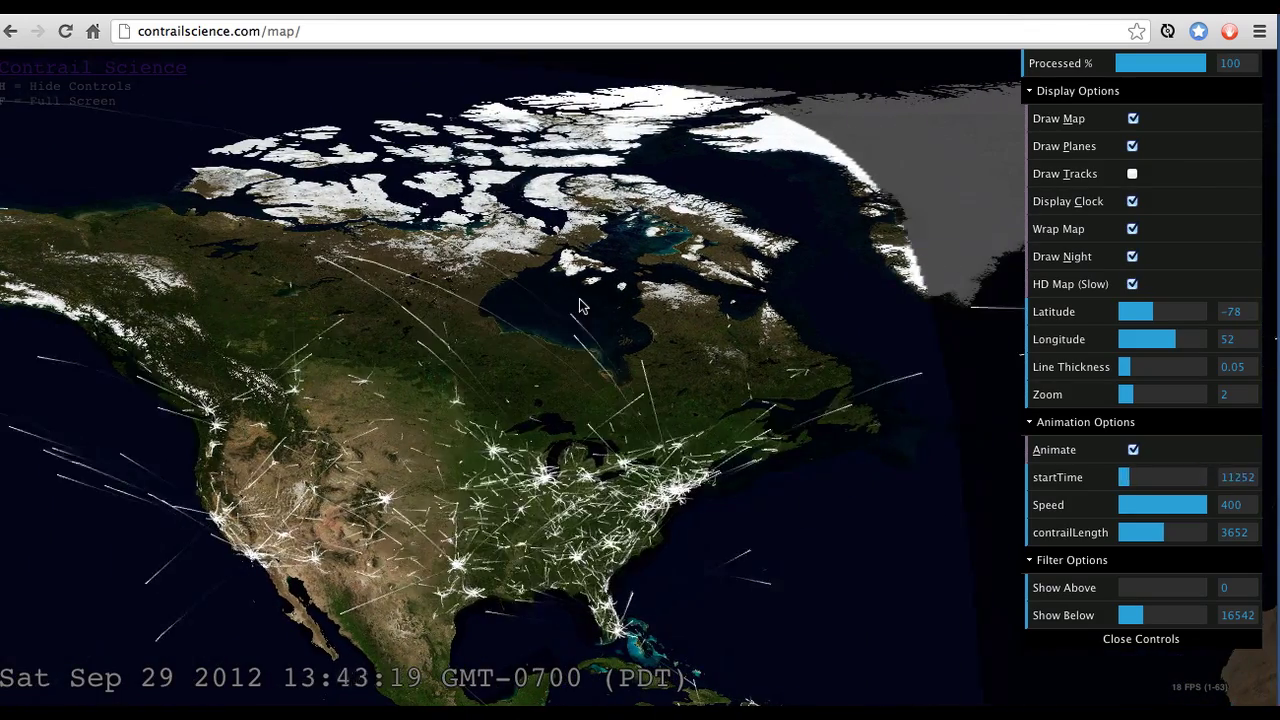
scroll(580, 305, "down", 3)
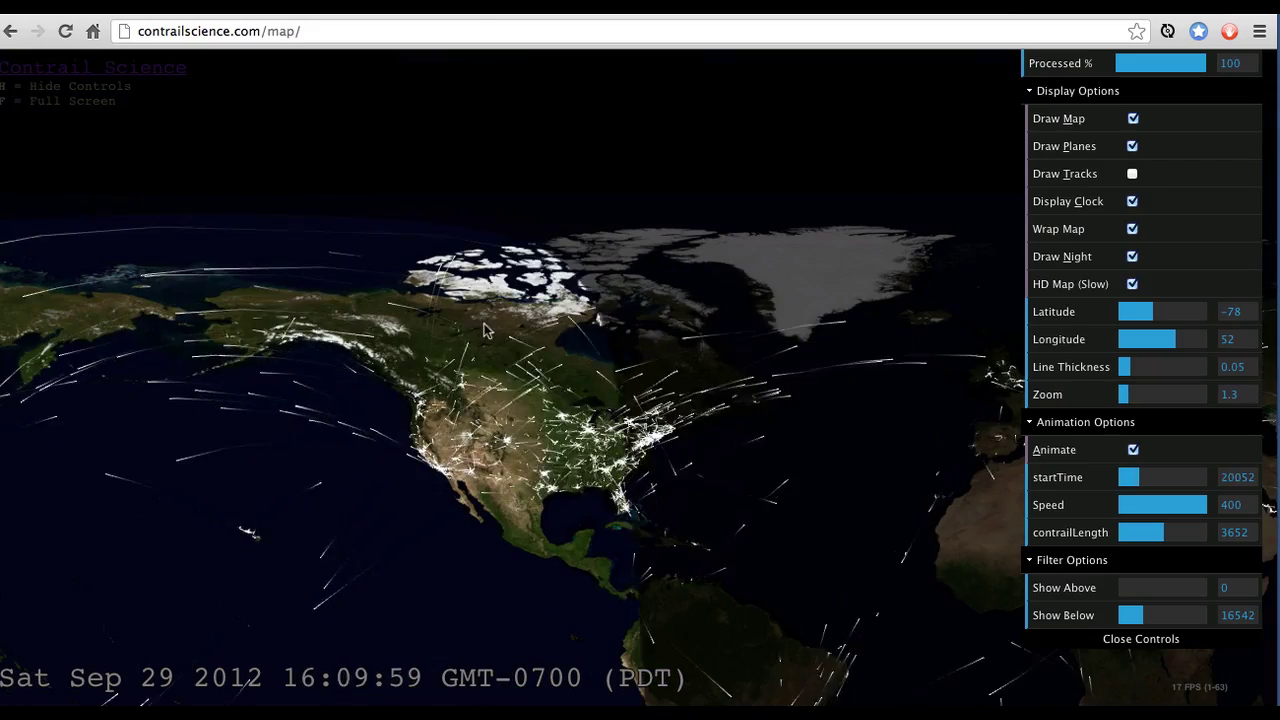